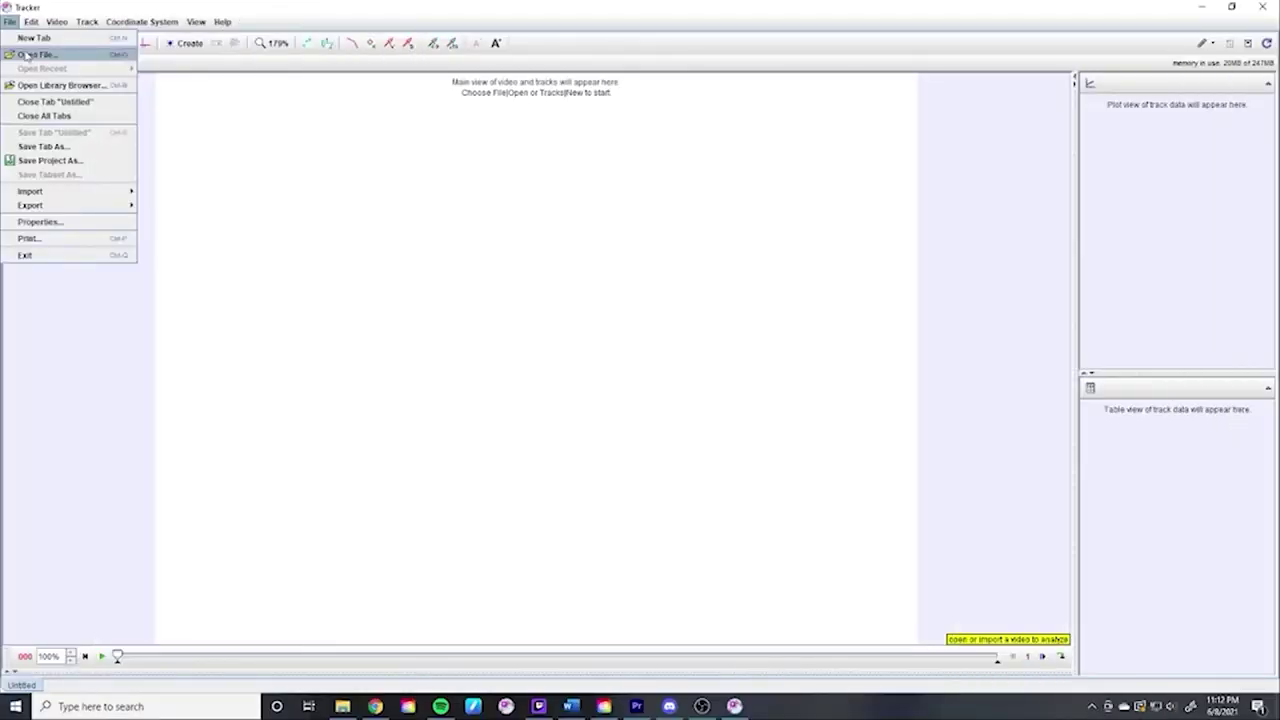
Load the video Collision_golf_1.MOV into Tracker
{"action": "left_click", "coordinate": [27, 53]}
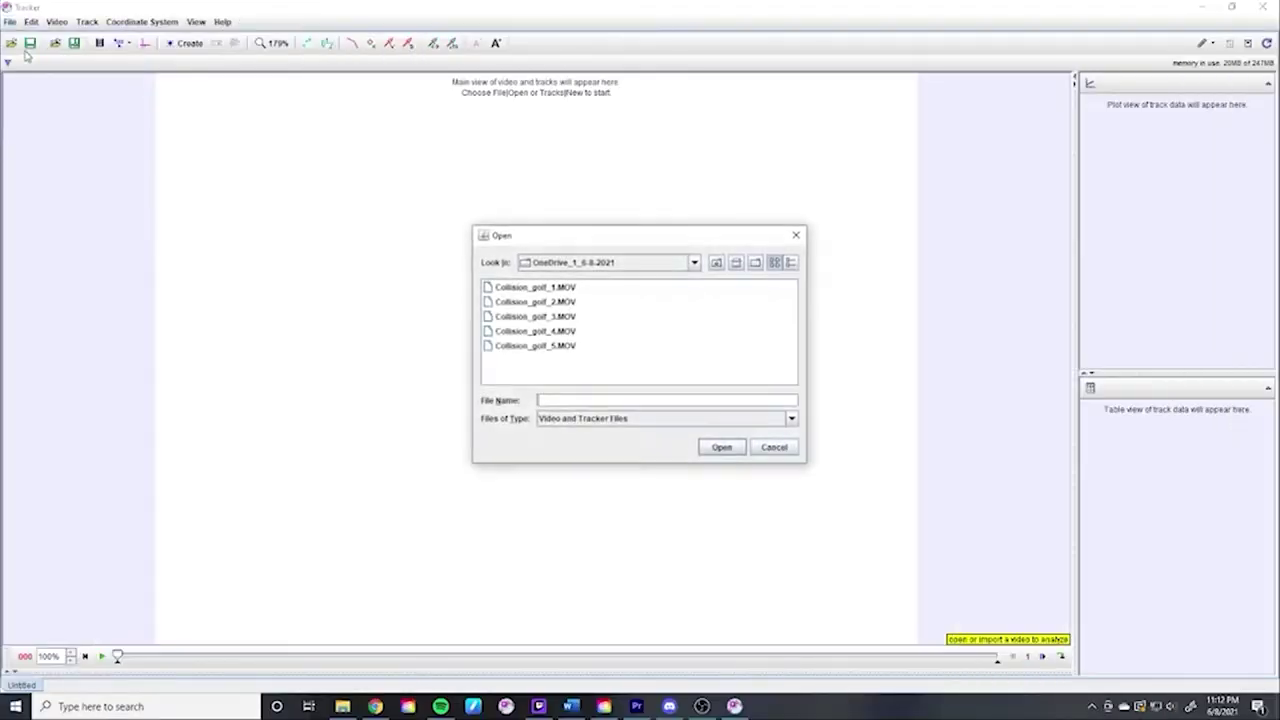
{"action": "left_click", "coordinate": [558, 289]}
{"action": "left_click", "coordinate": [732, 449]}
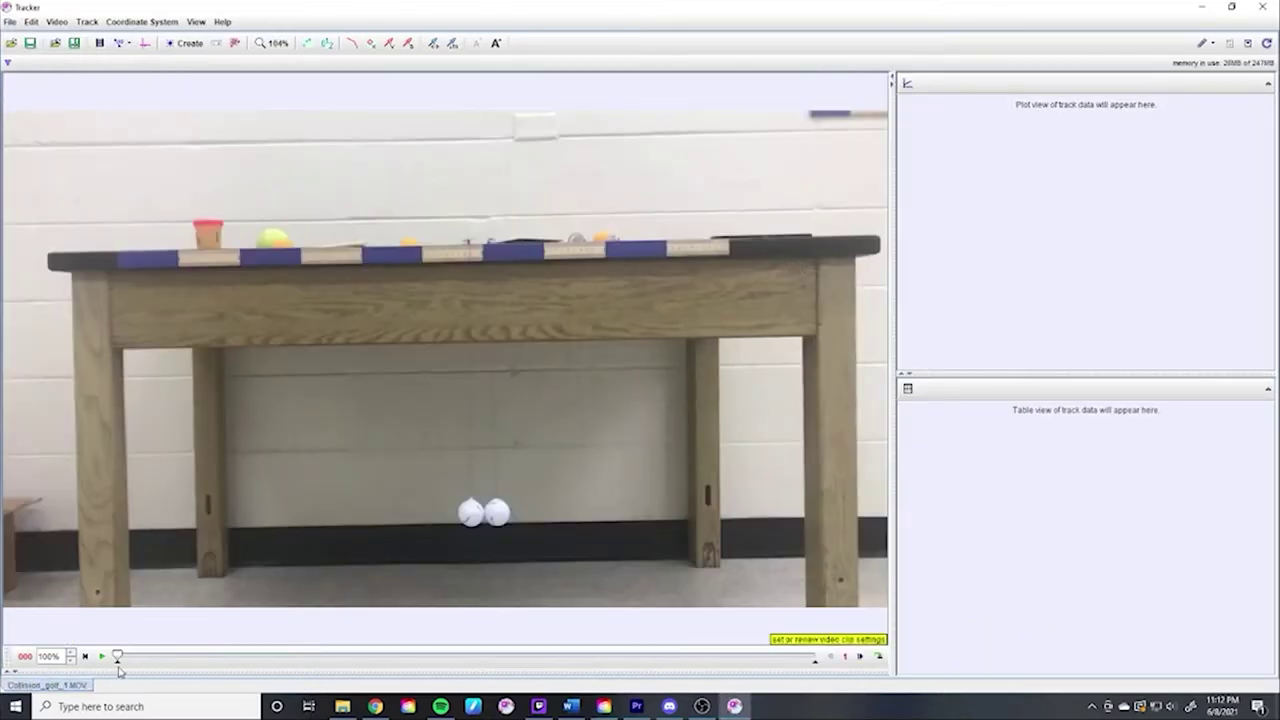
Trim the clip to start at frame 283 and end at frame 2121, then go to a frame just before the collision
{"action": "left_click_drag", "start_coordinate": [118, 670], "coordinate": [358, 667]}
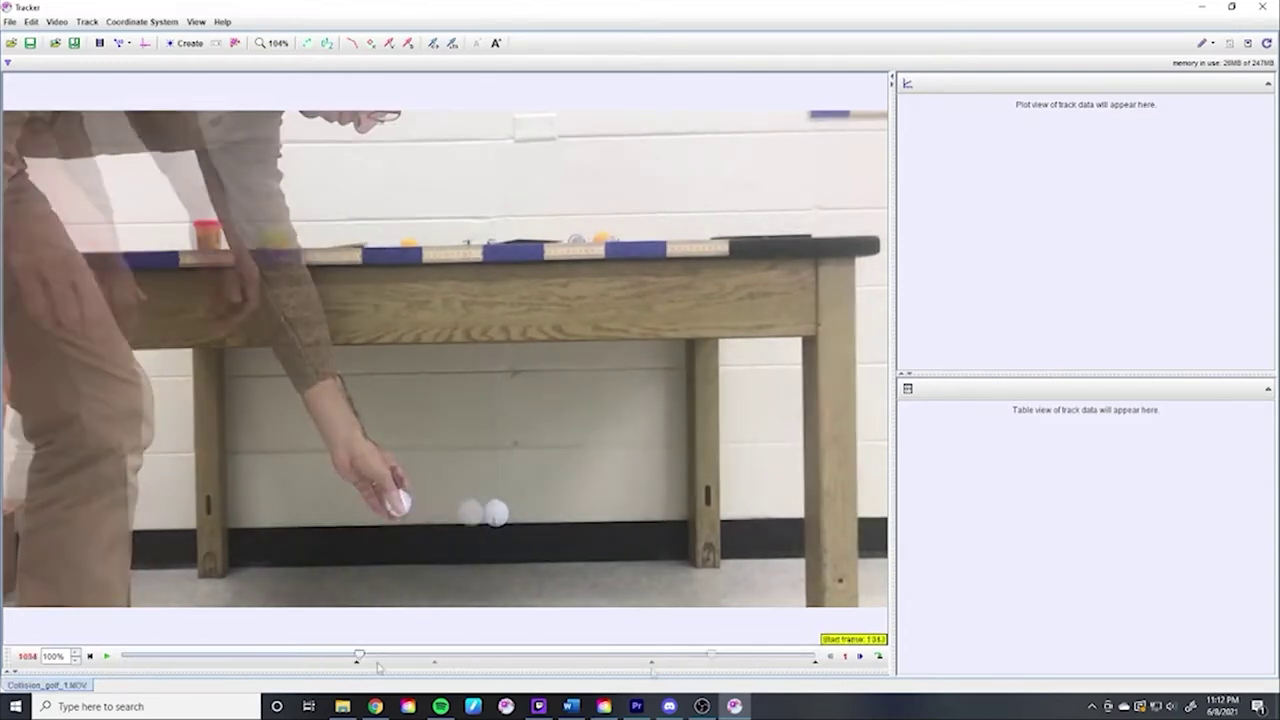
{"action": "left_click_drag", "start_coordinate": [651, 667], "coordinate": [567, 662]}
{"action": "left_click", "coordinate": [444, 657]}
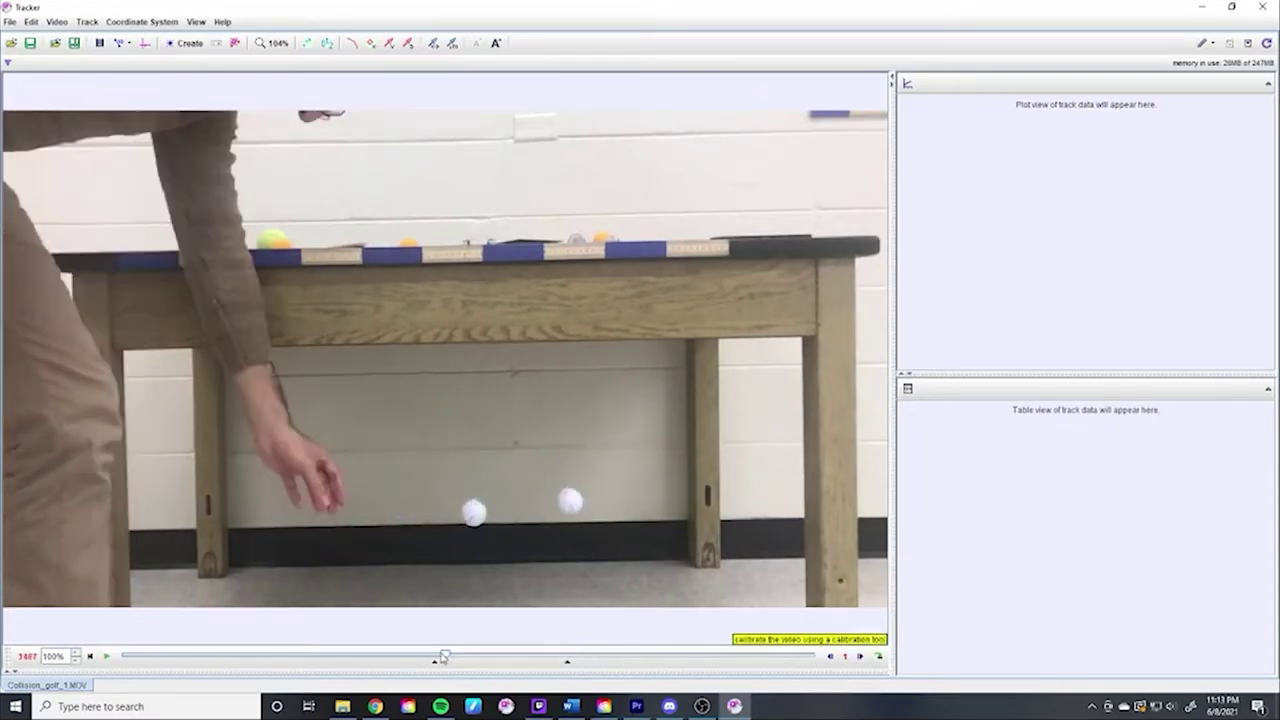
{"action": "left_click_drag", "start_coordinate": [441, 659], "coordinate": [436, 657]}
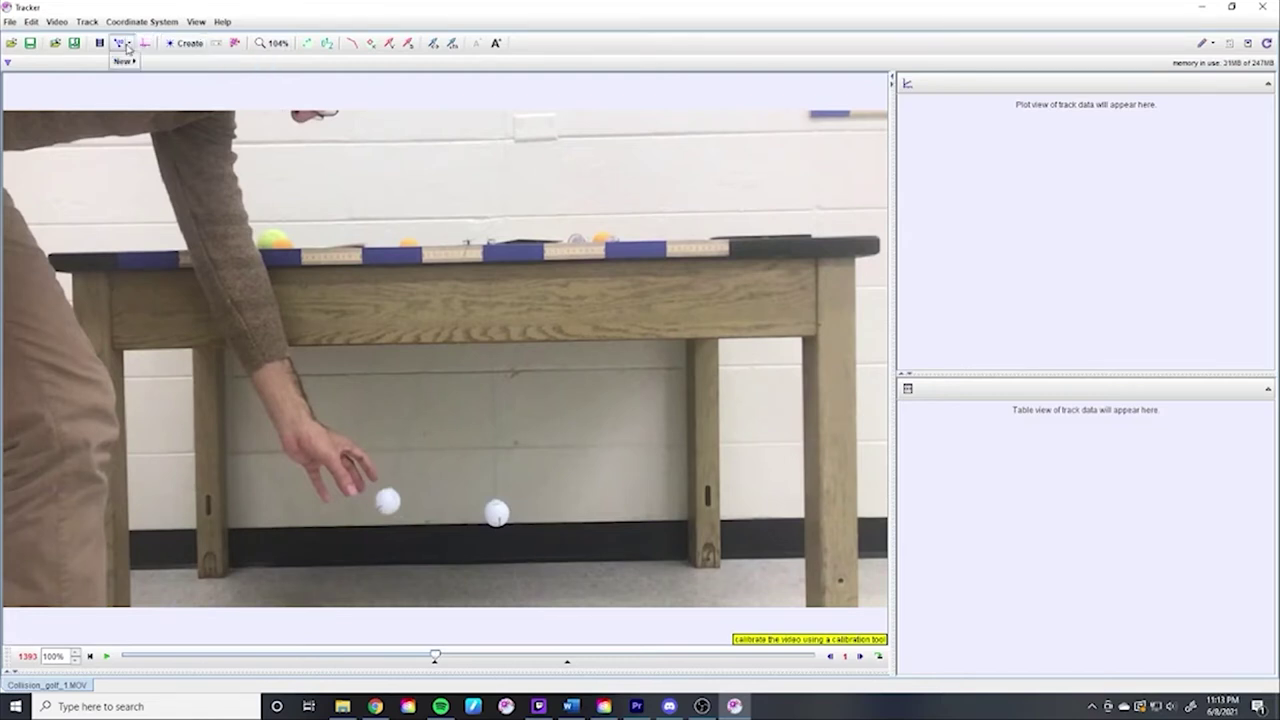
{"action": "left_click", "coordinate": [120, 43]}
Place calibration stick A along the table's ruler strip and set its length to 0.700 m
{"action": "left_click", "coordinate": [160, 62]}
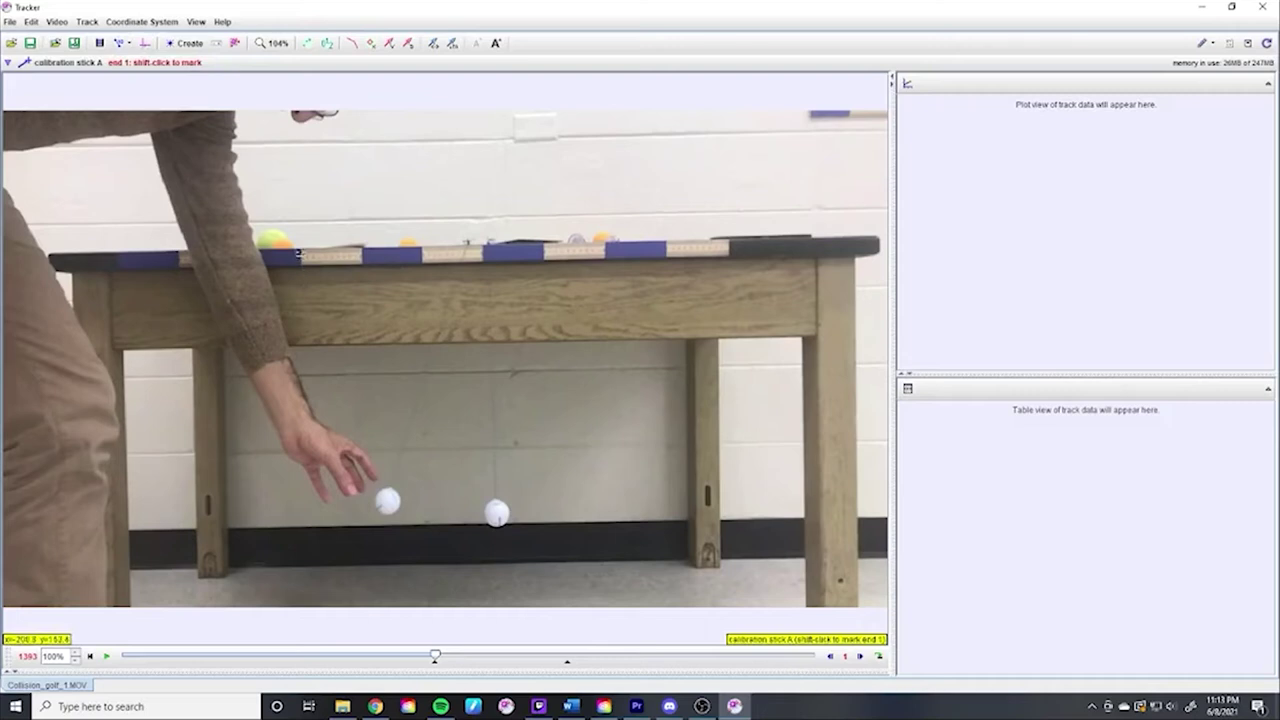
{"action": "left_click", "coordinate": [299, 250], "text": "shift"}
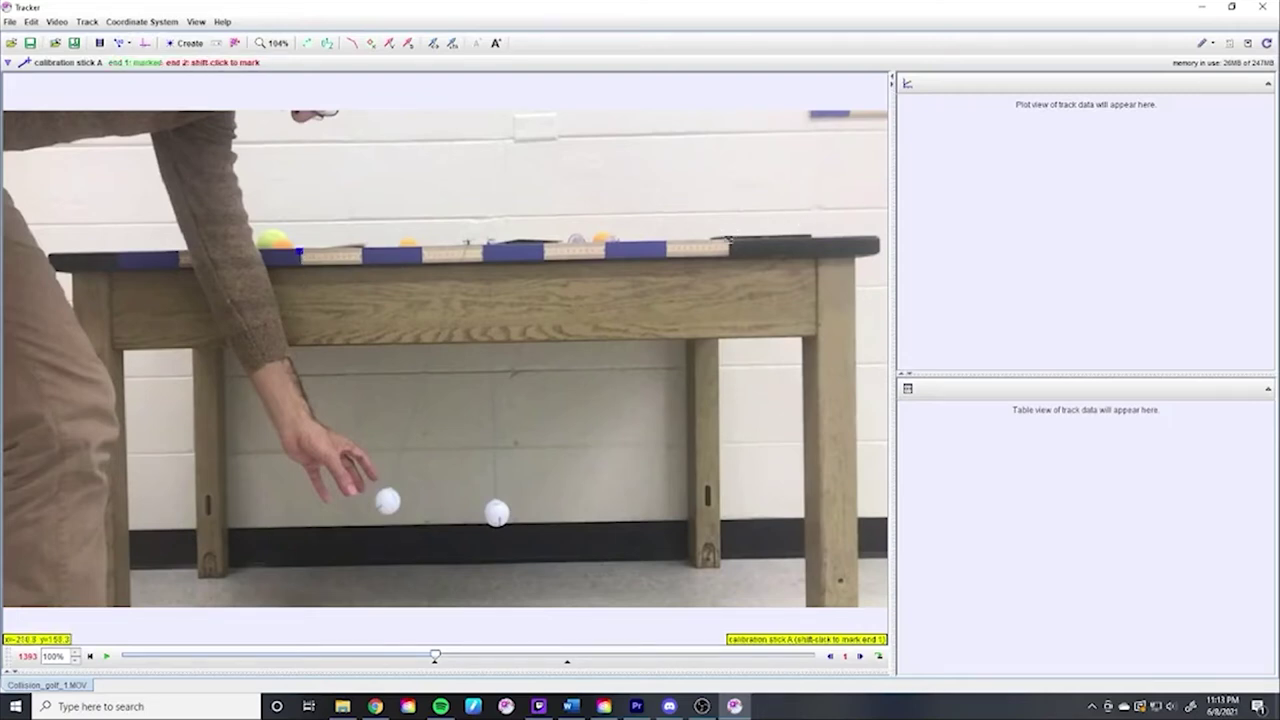
{"action": "left_click", "coordinate": [730, 241], "text": "shift"}
{"action": "scroll", "coordinate": [875, 207], "scroll_direction": "up", "scroll_amount": 5}
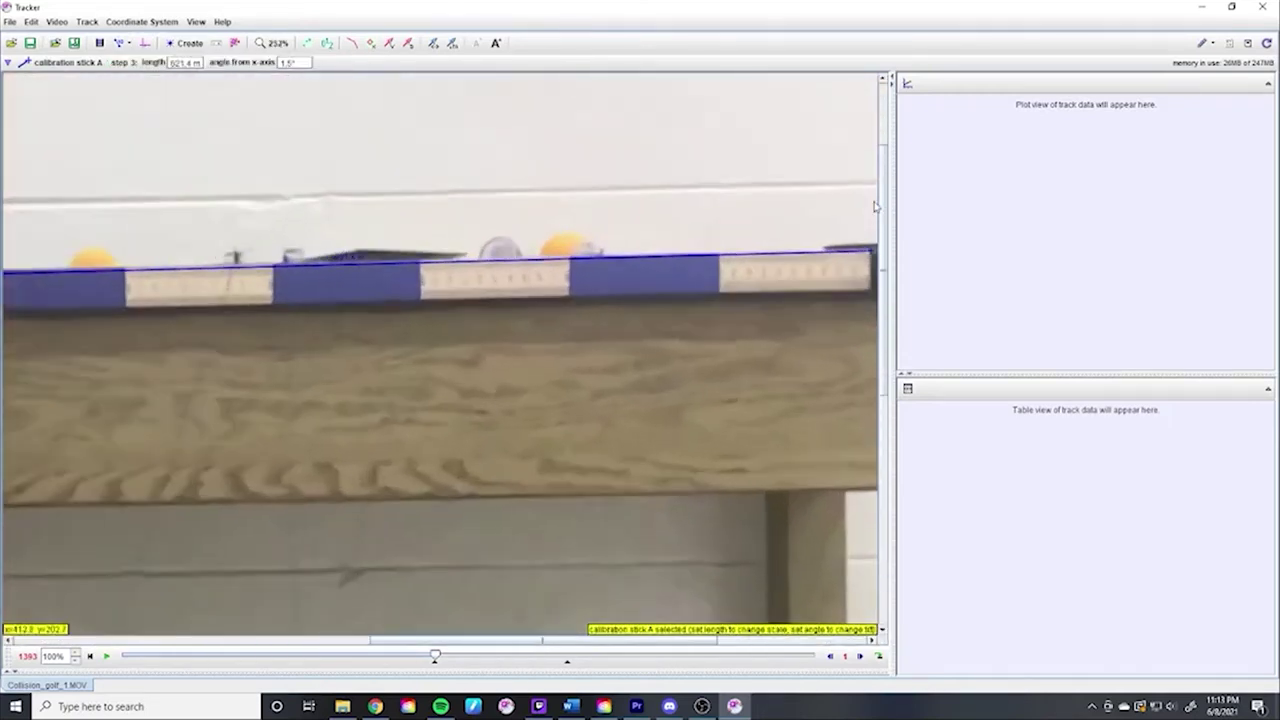
{"action": "scroll", "coordinate": [866, 218], "scroll_direction": "up", "scroll_amount": 6}
{"action": "left_click_drag", "start_coordinate": [646, 645], "coordinate": [681, 648]}
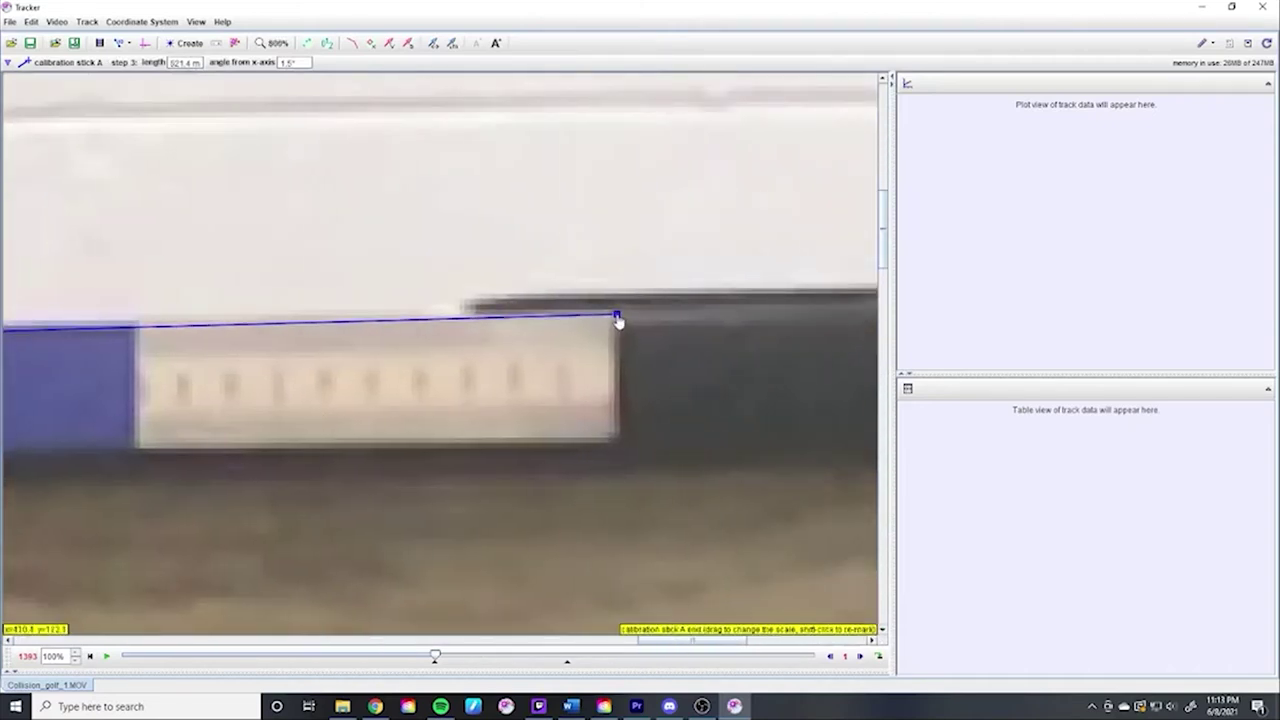
{"action": "scroll", "coordinate": [617, 318], "scroll_direction": "left", "scroll_amount": 10}
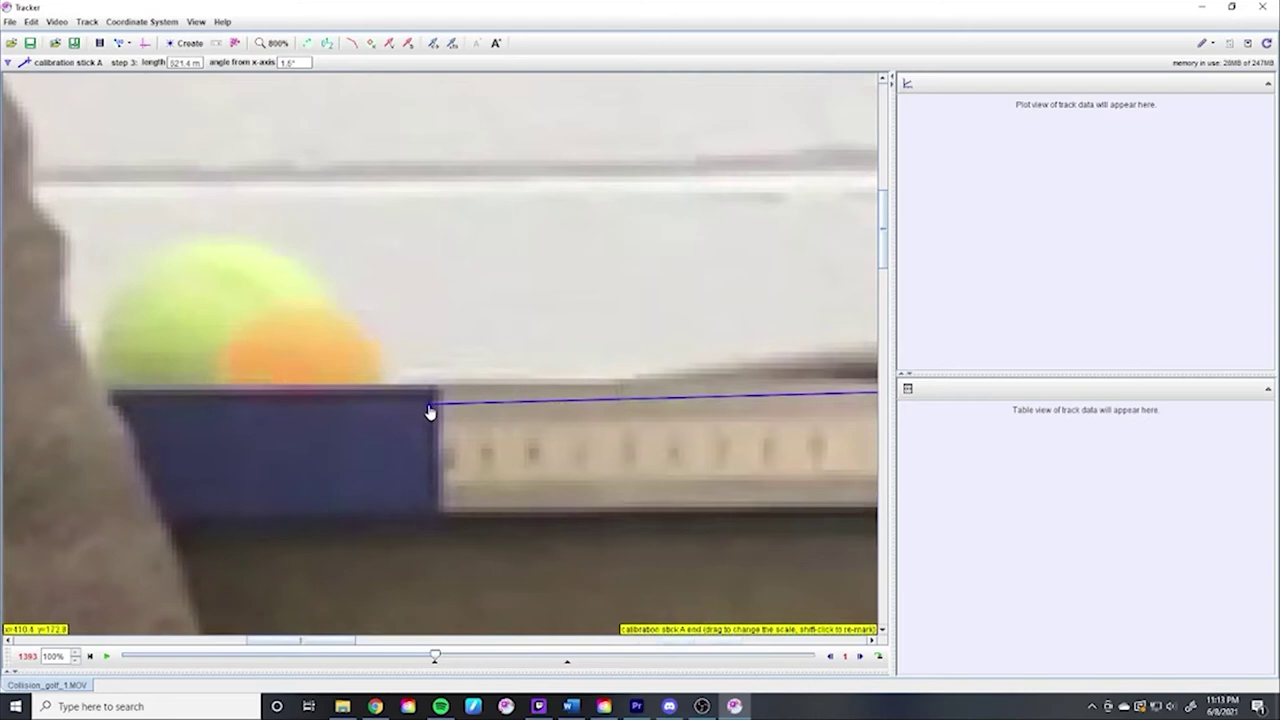
{"action": "left_click_drag", "start_coordinate": [429, 412], "coordinate": [433, 392]}
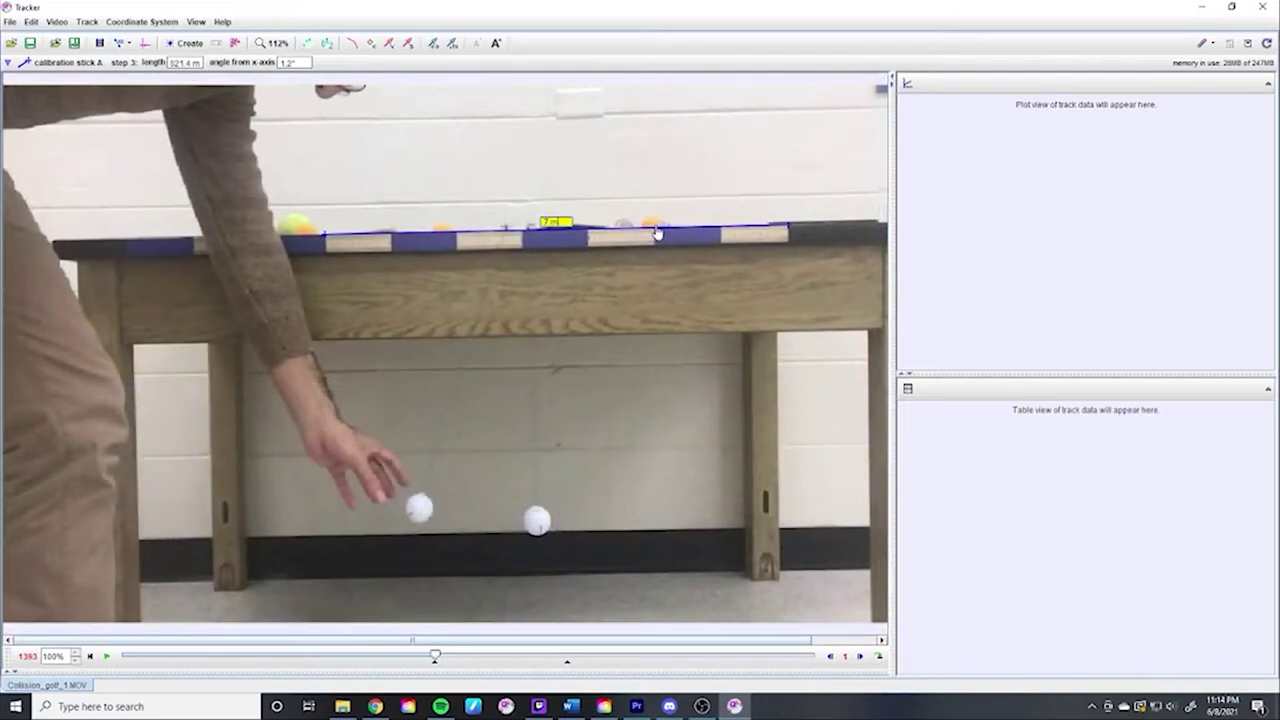
{"action": "key", "text": "Return"}
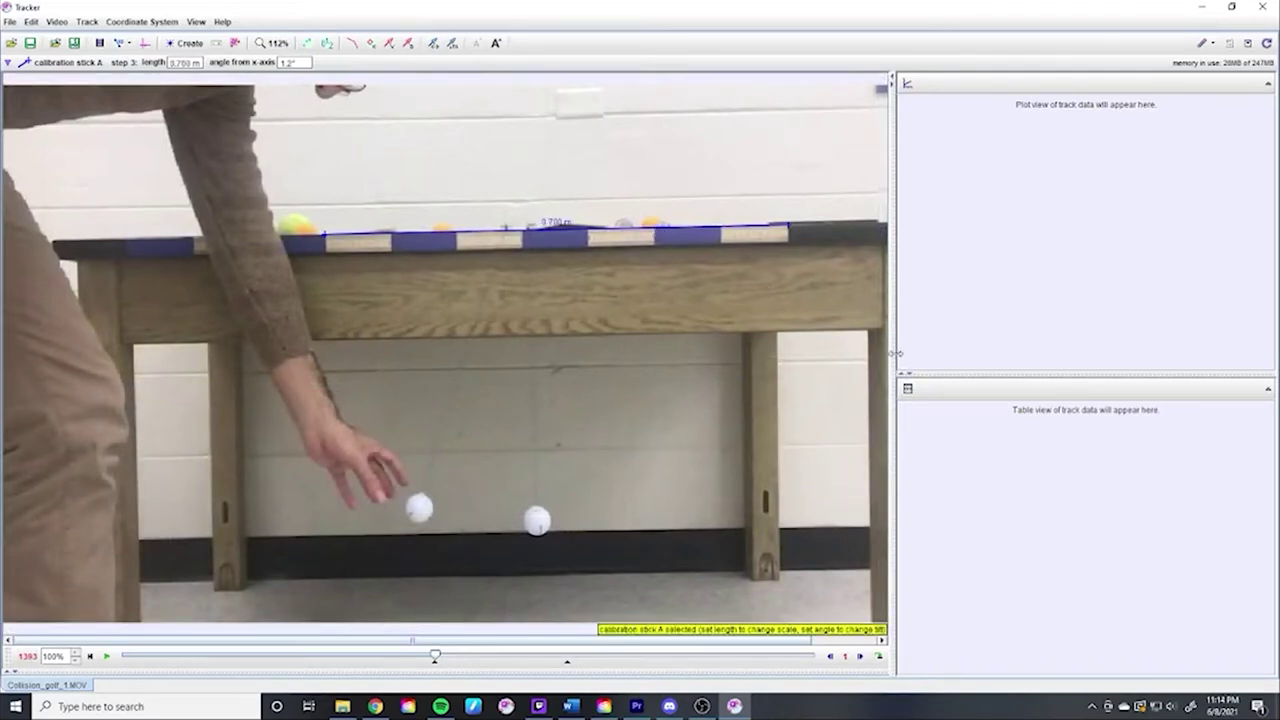
Create point mass A and set its autotracker evolution rate to 5% and automark to 10
{"action": "left_click", "coordinate": [183, 48]}
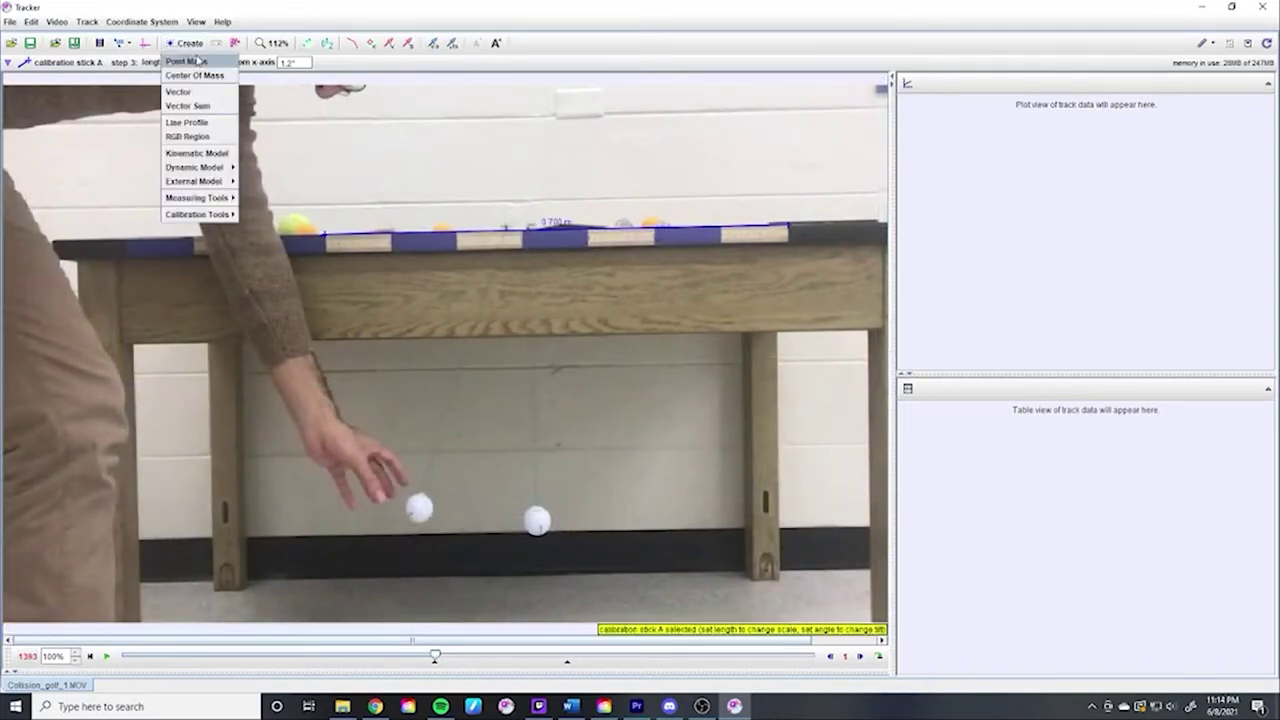
{"action": "left_click", "coordinate": [195, 61]}
{"action": "left_click", "coordinate": [50, 105]}
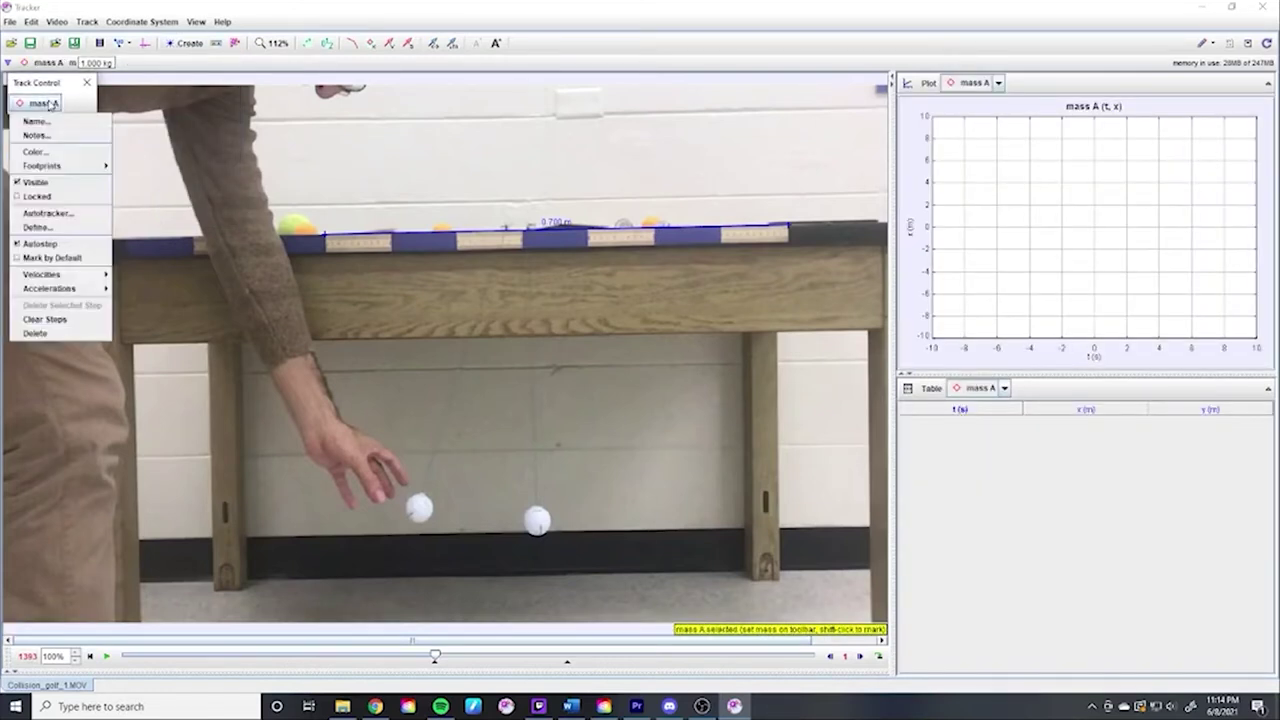
{"action": "left_click", "coordinate": [47, 213]}
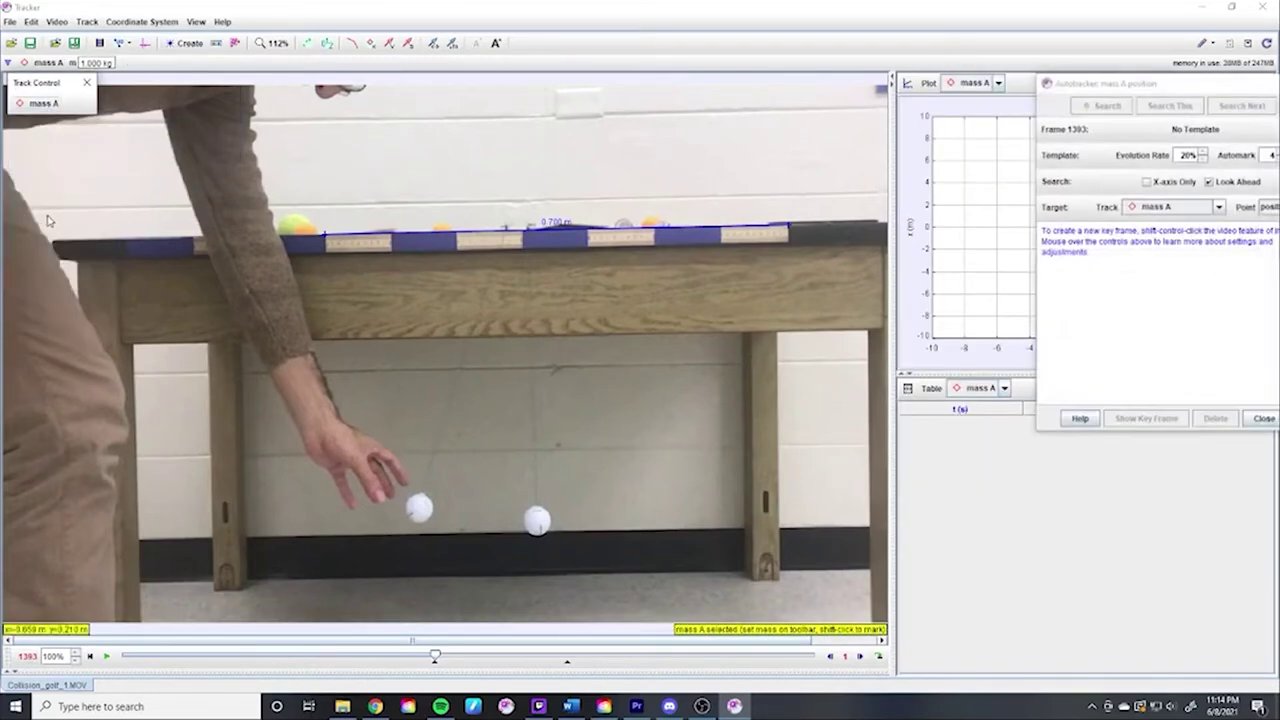
{"action": "left_click_drag", "start_coordinate": [1240, 84], "coordinate": [1123, 79]}
{"action": "left_click", "coordinate": [1087, 155]}
{"action": "left_click", "coordinate": [1087, 155]}
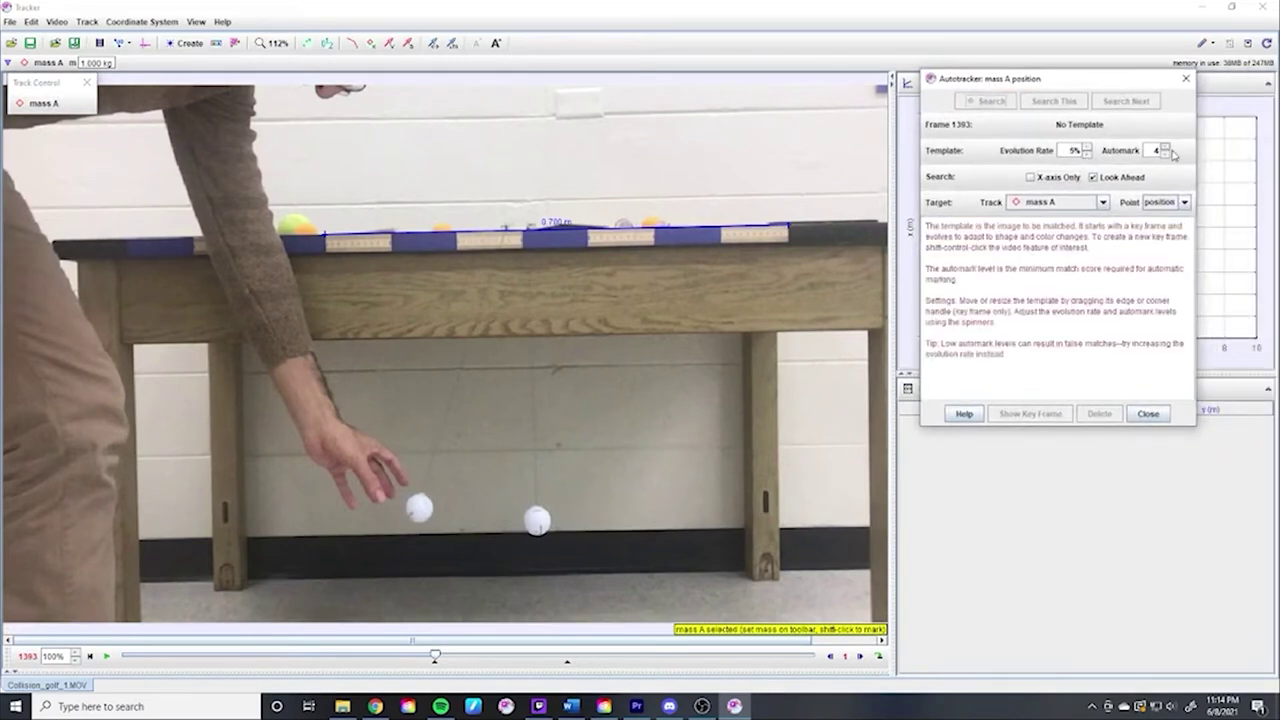
{"action": "left_click", "coordinate": [1166, 146]}
{"action": "scroll", "coordinate": [421, 526], "scroll_direction": "up", "scroll_amount": 4}
{"action": "scroll", "coordinate": [421, 526], "scroll_direction": "up", "scroll_amount": 4}
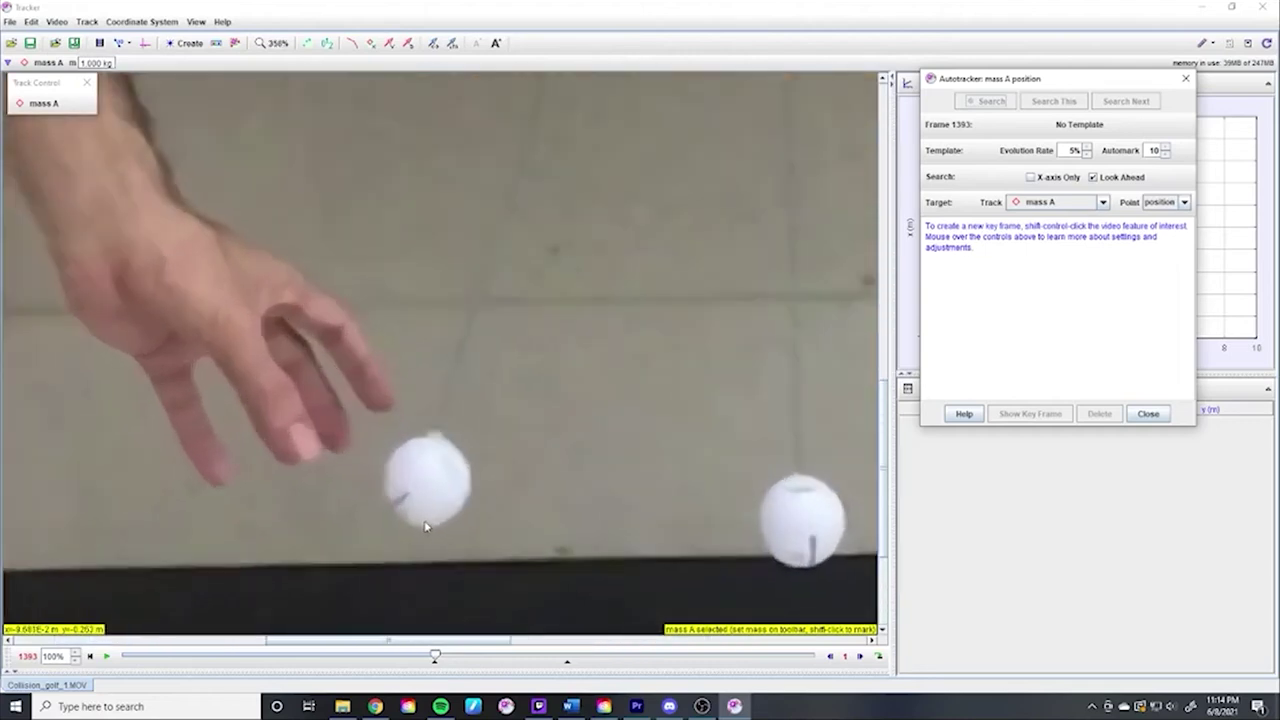
Make frame 1394 a key frame on the left ball, enlarge the template, and auto-track mass A
{"action": "left_click", "coordinate": [433, 485], "text": "ctrl+shift"}
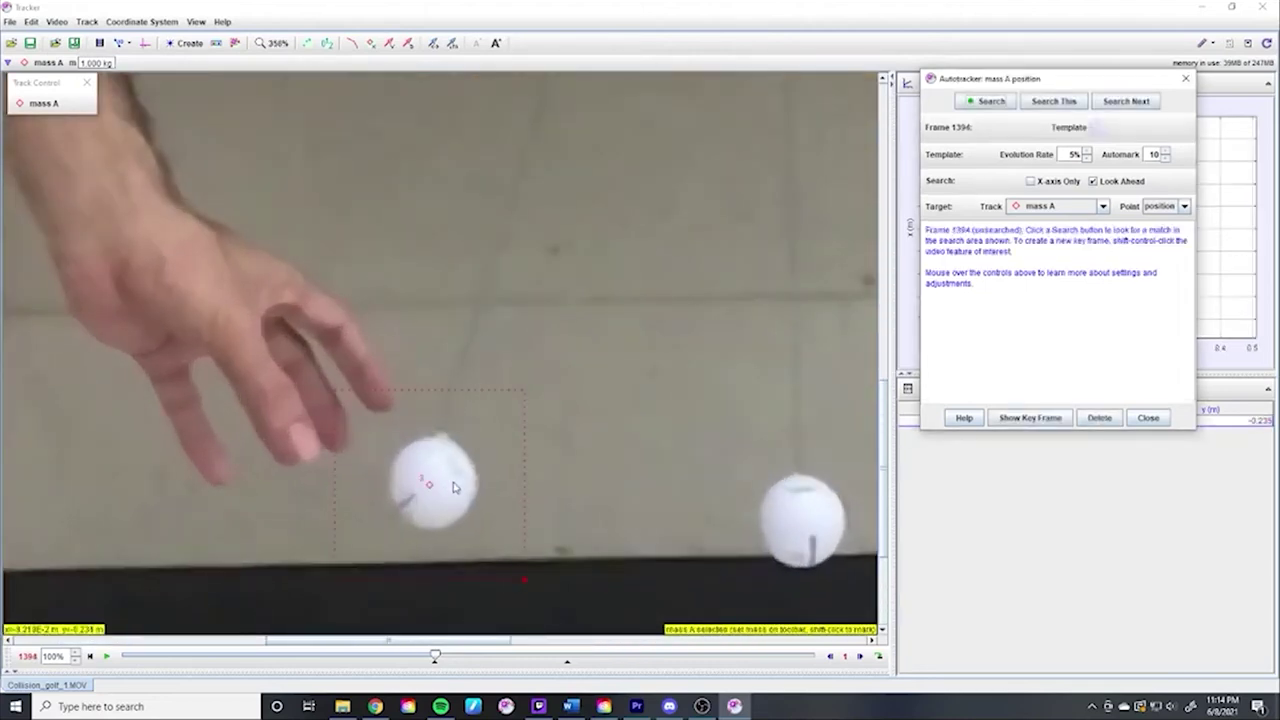
{"action": "left_click", "coordinate": [437, 488]}
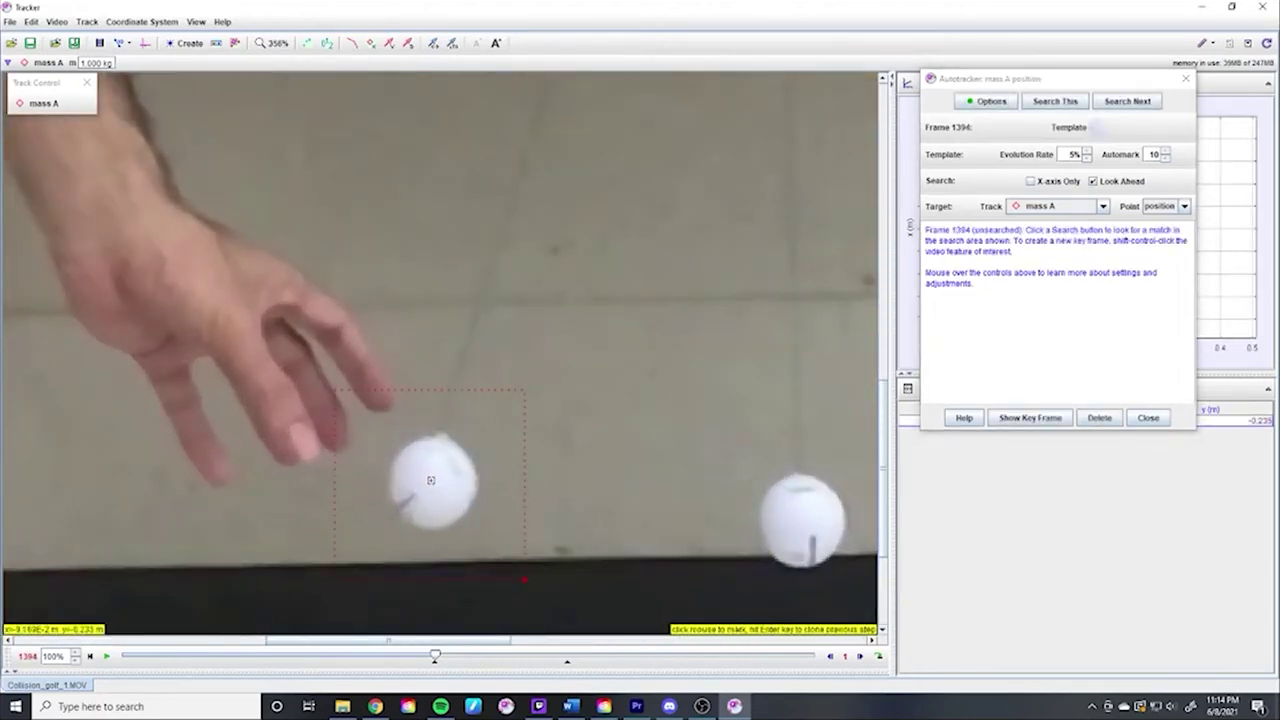
{"action": "left_click", "coordinate": [436, 487], "text": "ctrl+shift"}
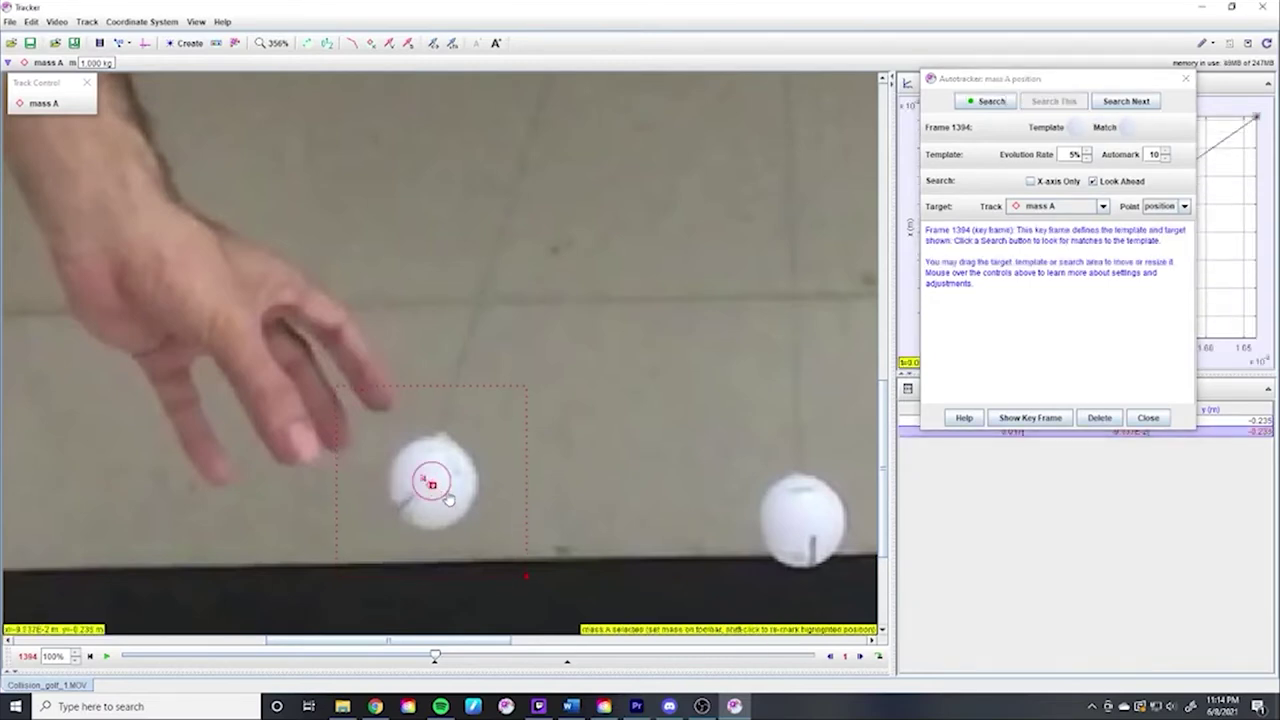
{"action": "left_click_drag", "start_coordinate": [434, 486], "coordinate": [488, 543]}
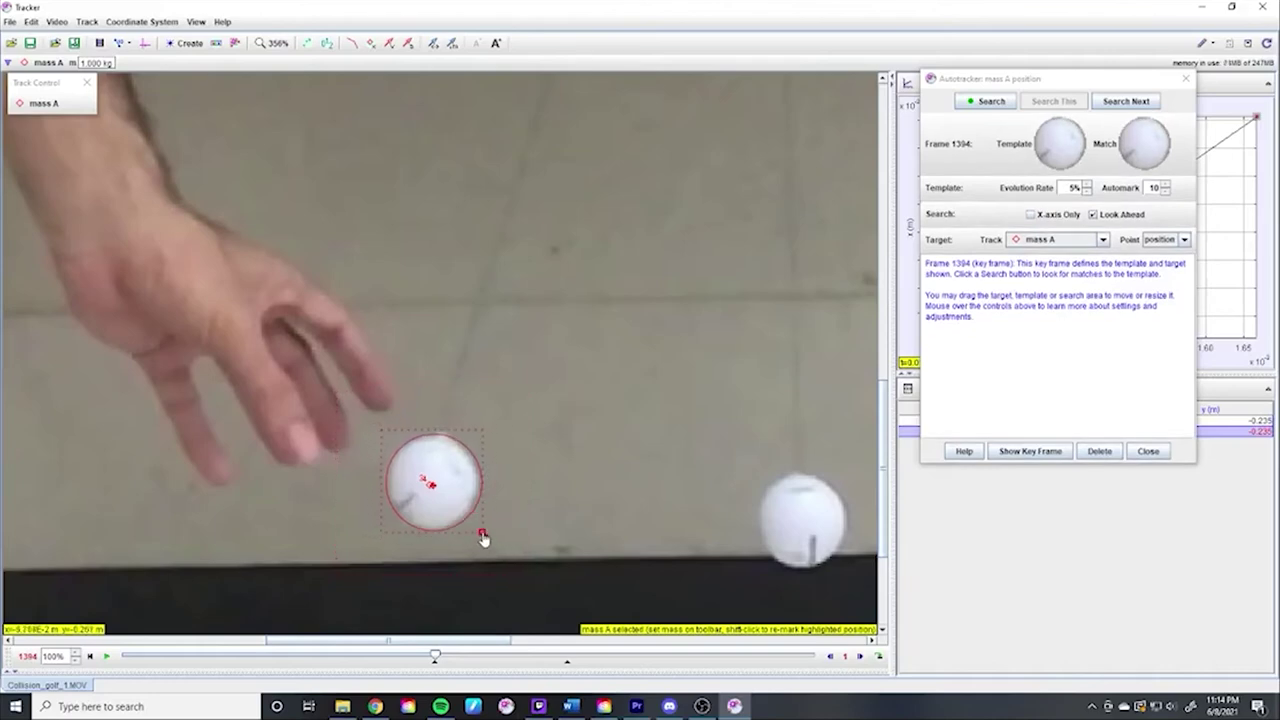
{"action": "scroll", "coordinate": [545, 520], "scroll_direction": "down", "scroll_amount": 5}
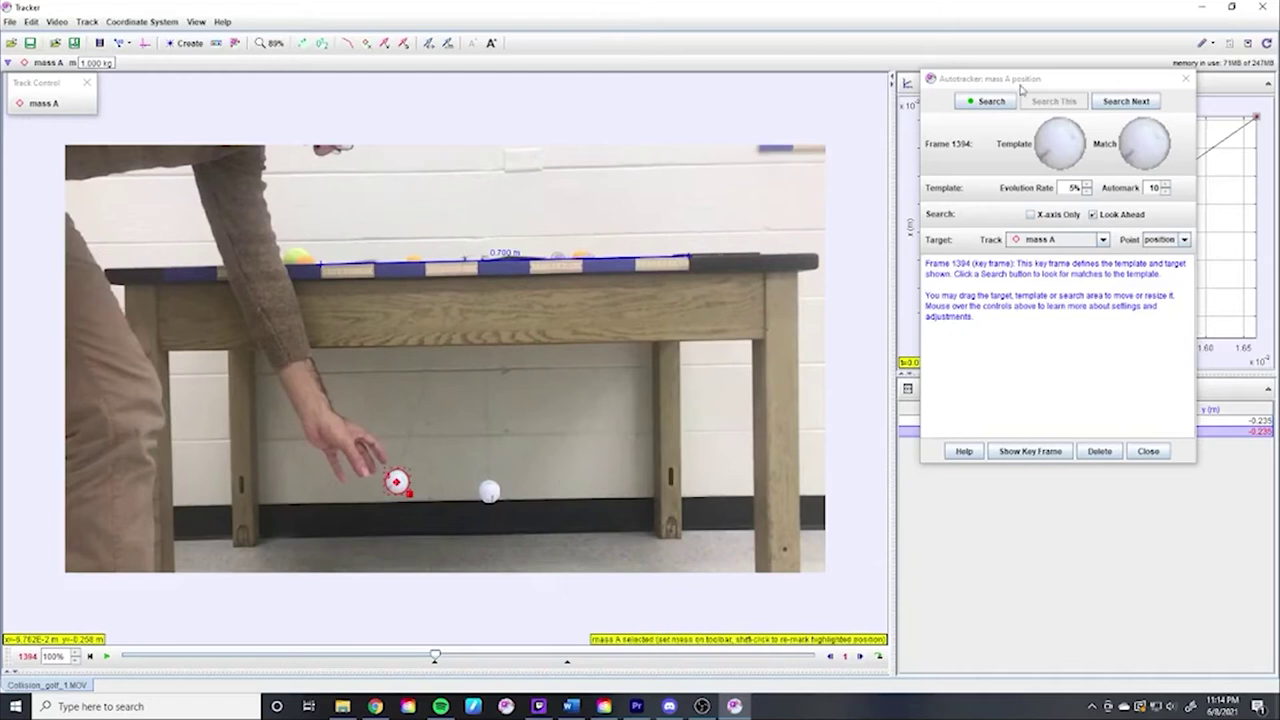
{"action": "left_click_drag", "start_coordinate": [1061, 79], "coordinate": [1155, 314]}
{"action": "left_click", "coordinate": [1083, 335]}
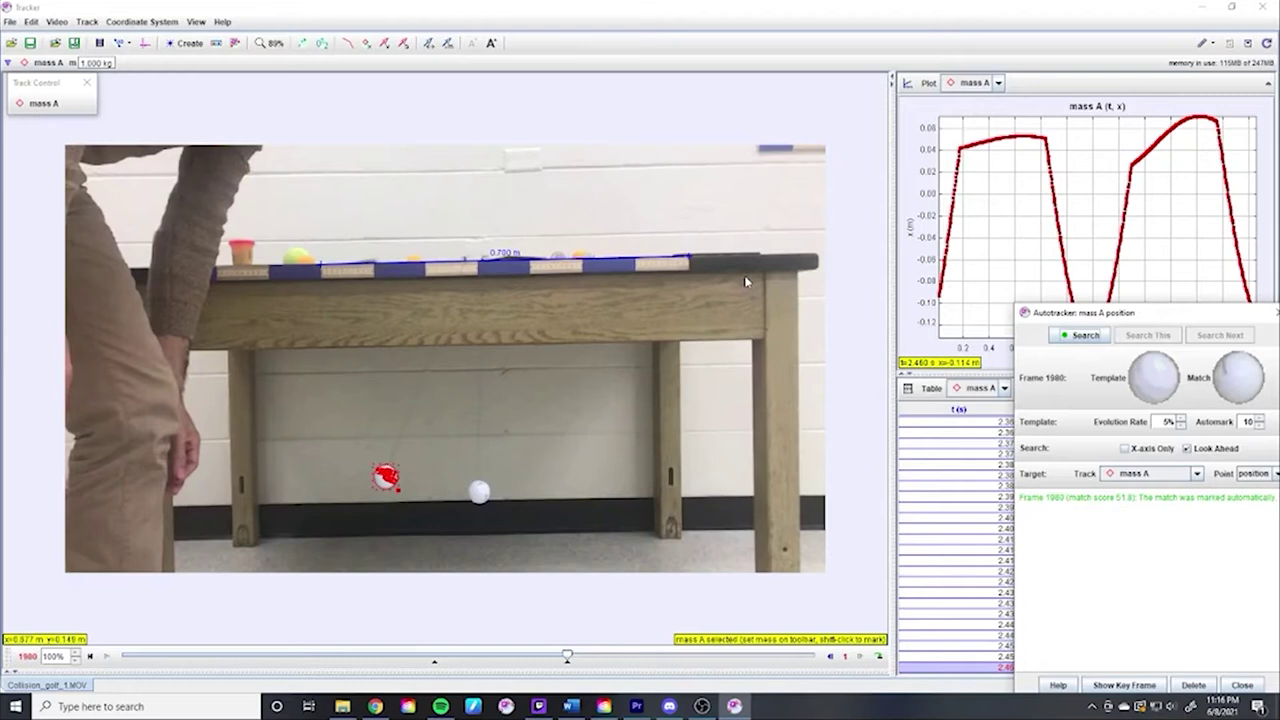
Rewind to key frame 1393 and create a second point mass, mass B
{"action": "left_click", "coordinate": [568, 657]}
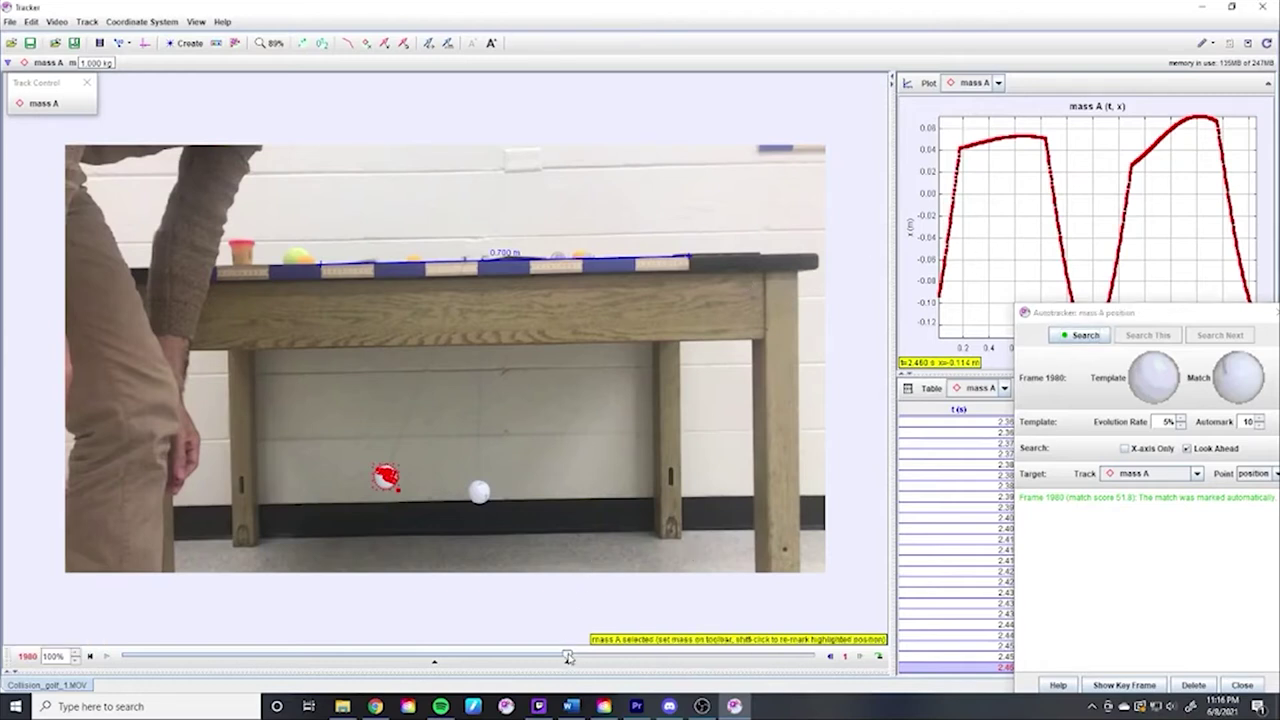
{"action": "left_click_drag", "start_coordinate": [565, 657], "coordinate": [435, 657]}
{"action": "left_click", "coordinate": [396, 482], "text": "ctrl+shift"}
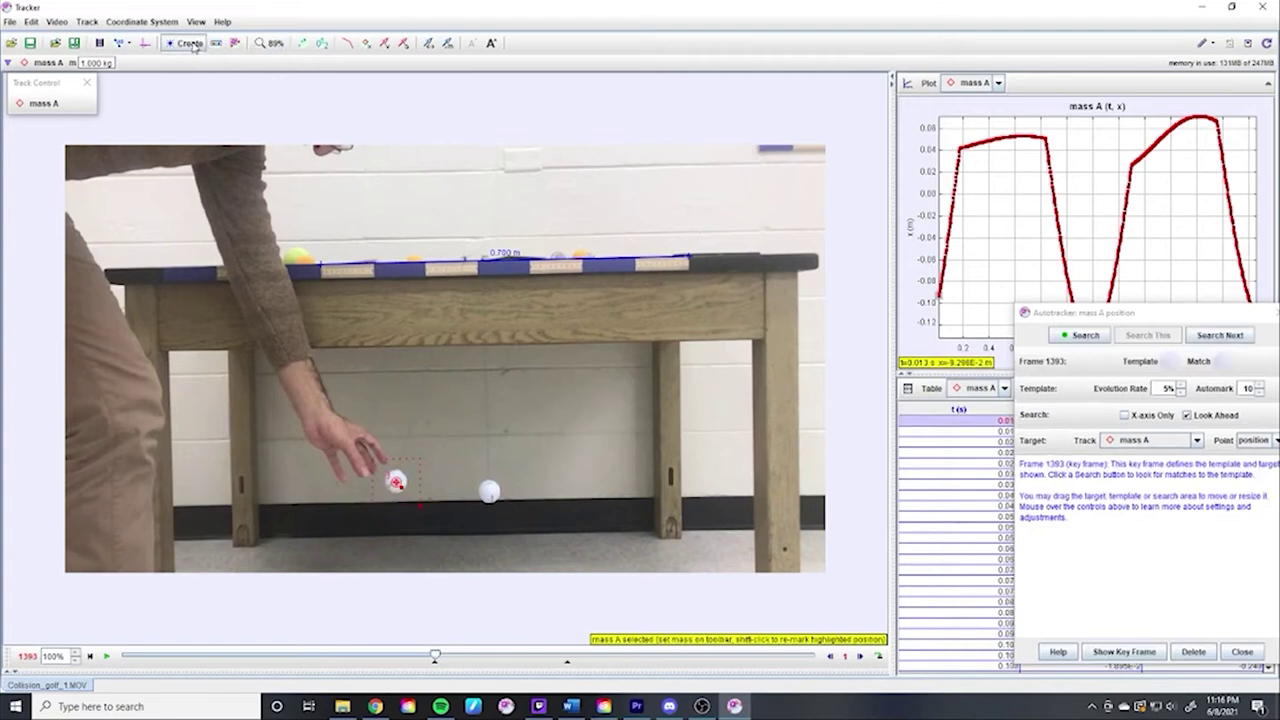
{"action": "left_click", "coordinate": [190, 43]}
{"action": "left_click", "coordinate": [205, 66]}
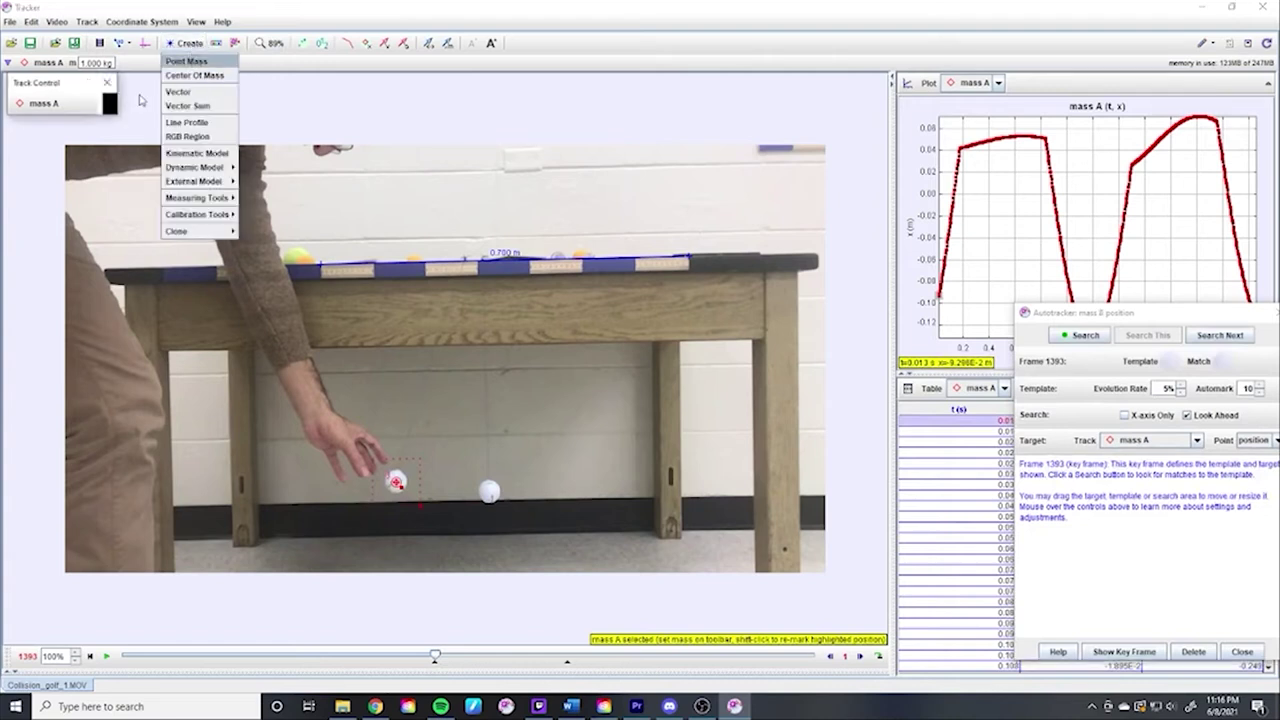
Set mass B's key frame on the right ball, tighten the template around it, and auto-track it
{"action": "left_click", "coordinate": [97, 106]}
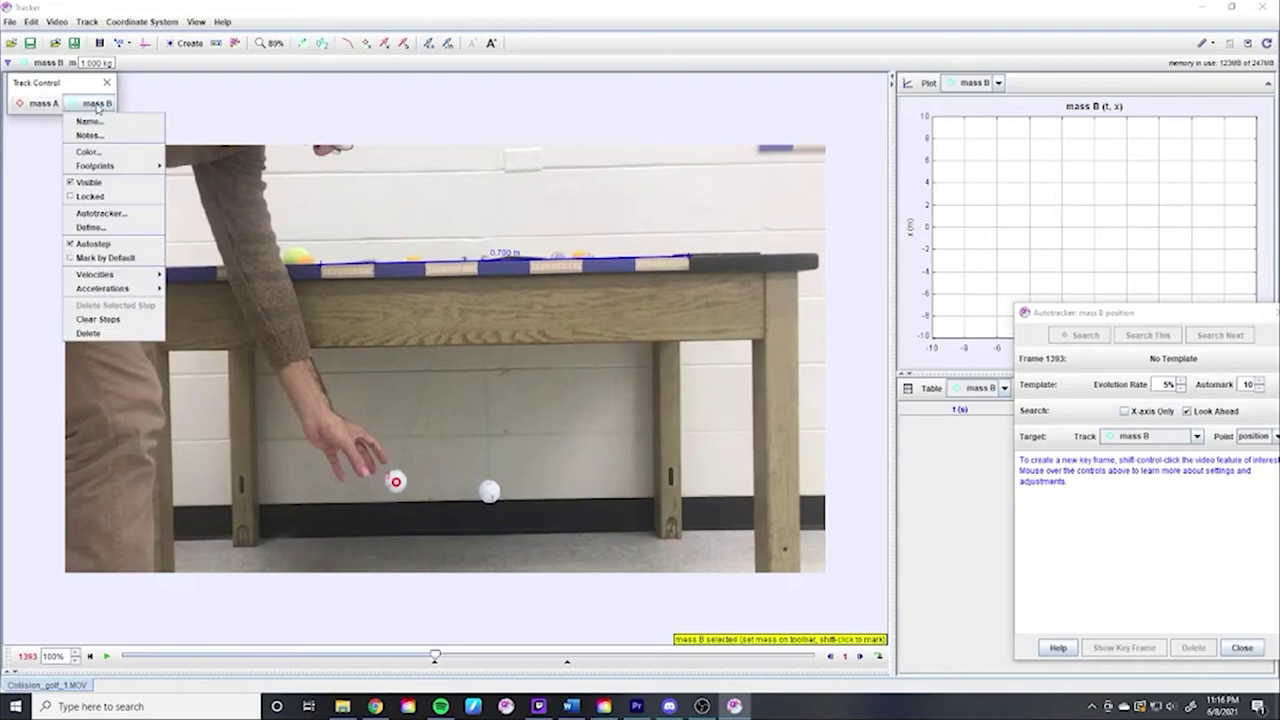
{"action": "left_click", "coordinate": [101, 216]}
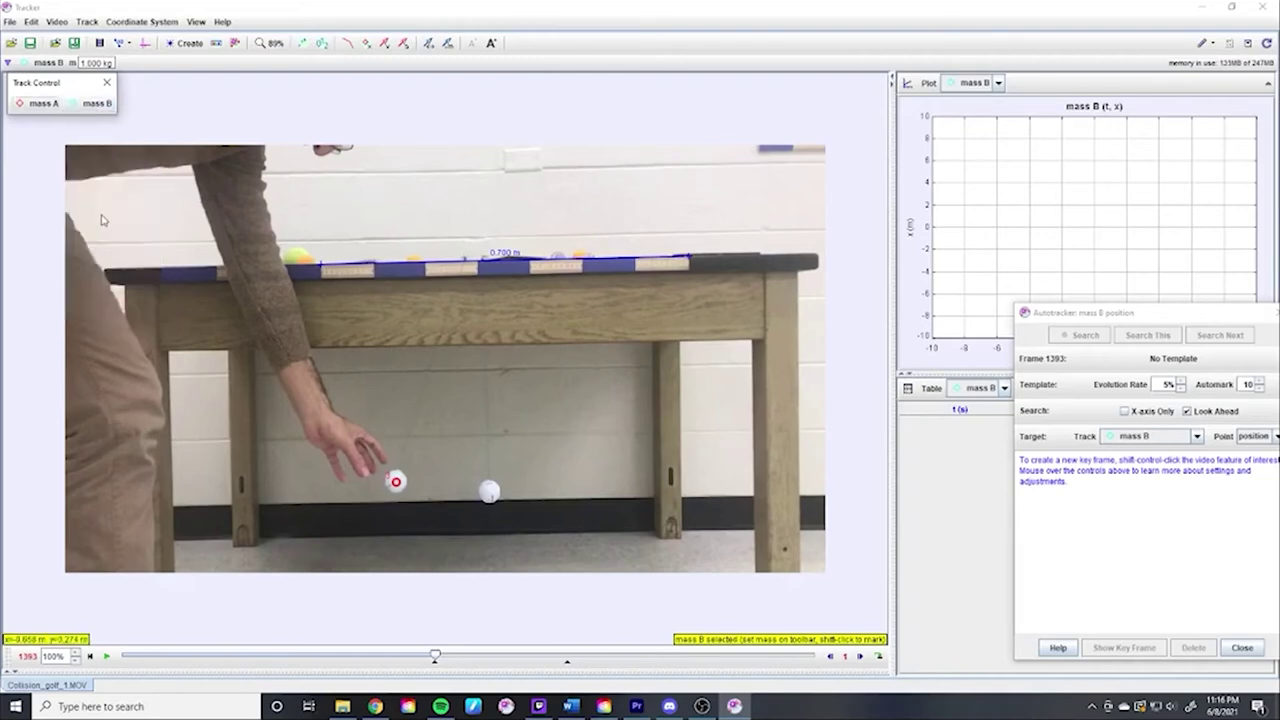
{"action": "scroll", "coordinate": [490, 497], "scroll_direction": "up", "scroll_amount": 2}
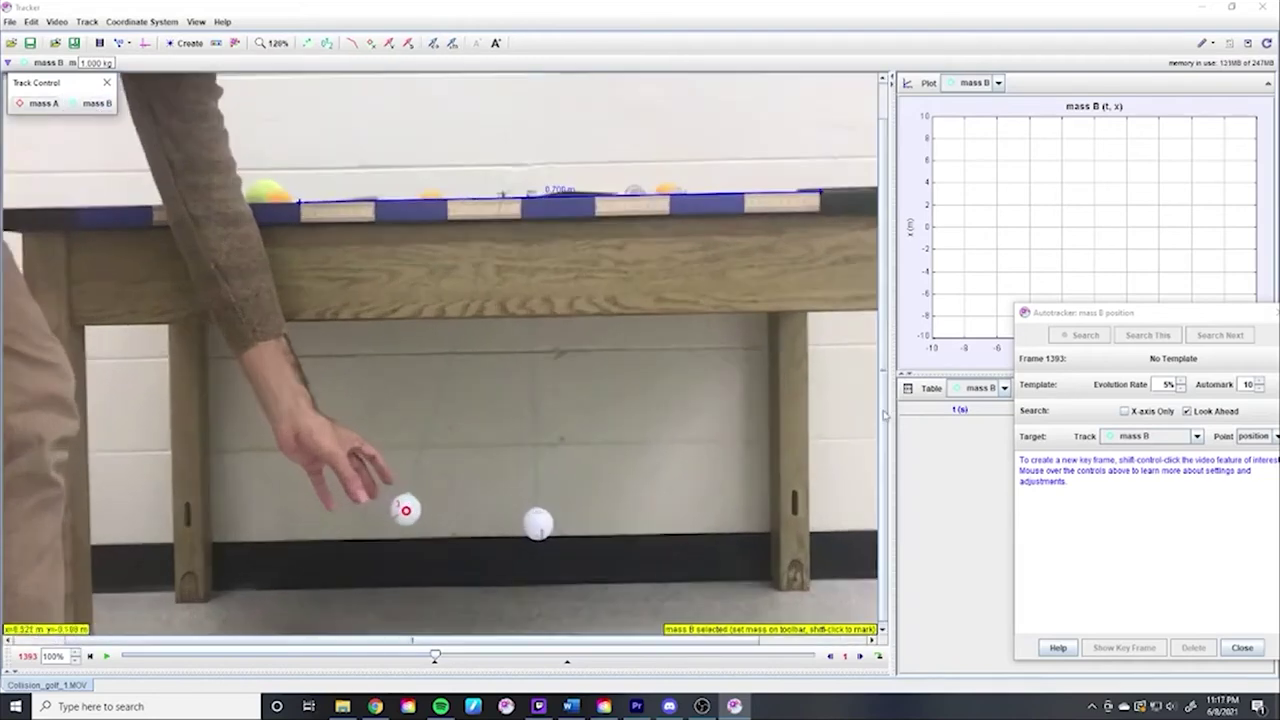
{"action": "scroll", "coordinate": [622, 600], "scroll_direction": "up", "scroll_amount": 4}
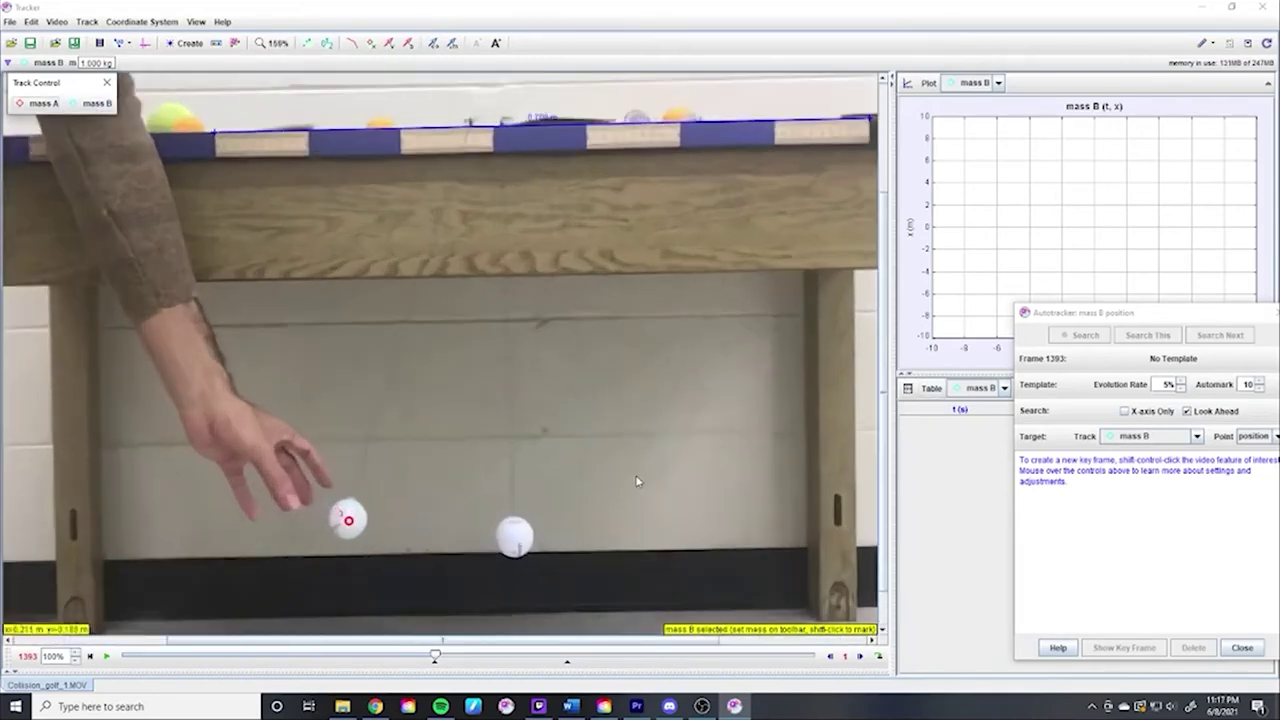
{"action": "left_click", "coordinate": [545, 533], "text": "ctrl+shift"}
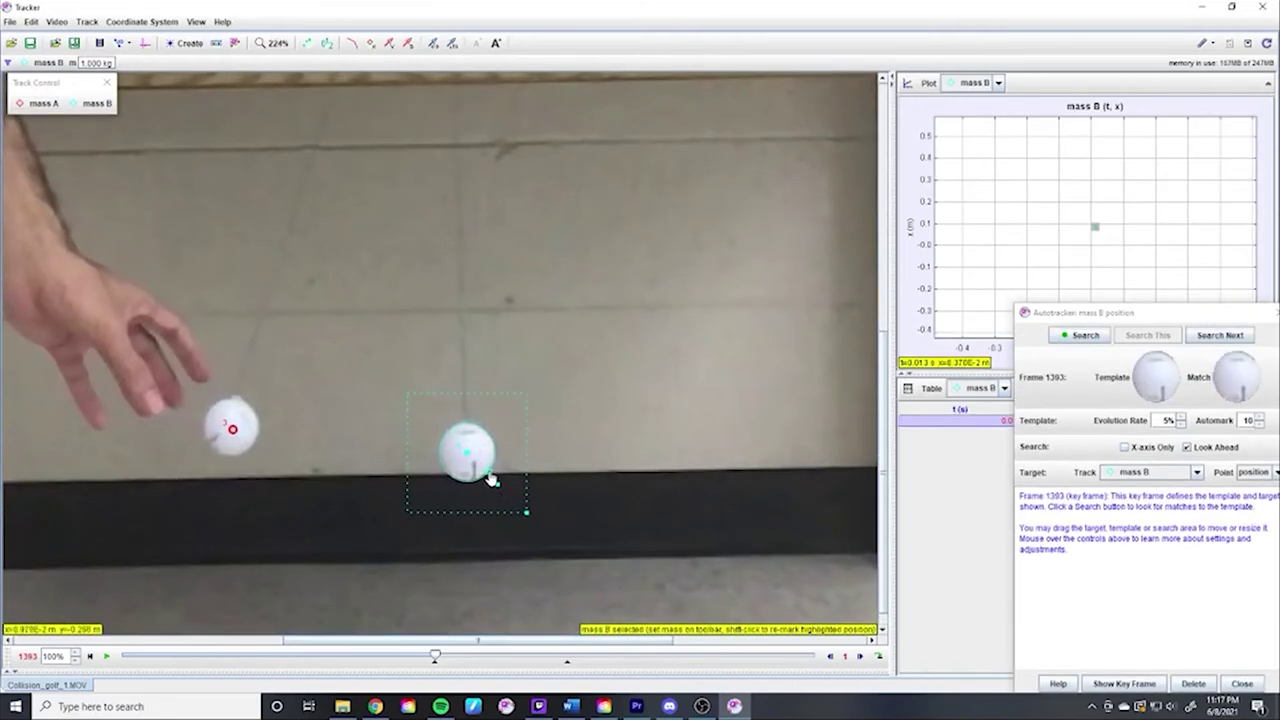
{"action": "left_click_drag", "start_coordinate": [489, 480], "coordinate": [498, 485]}
{"action": "scroll", "coordinate": [498, 485], "scroll_direction": "up", "scroll_amount": 3}
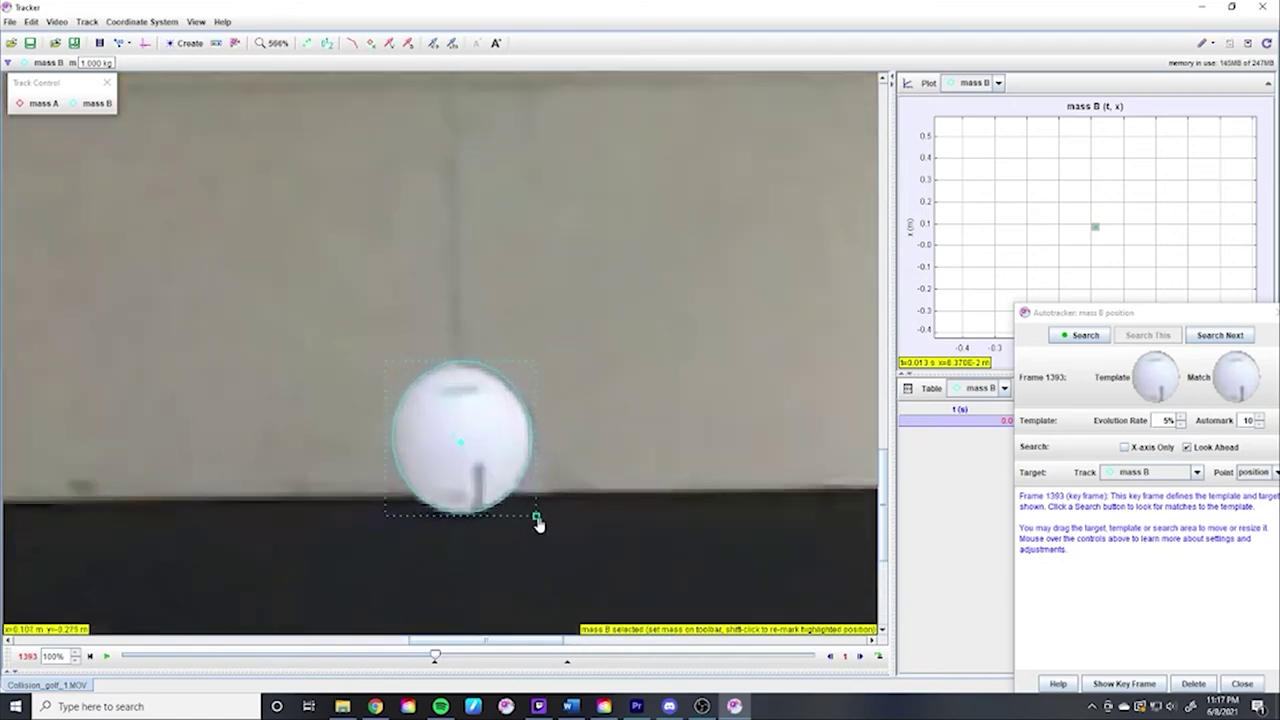
{"action": "scroll", "coordinate": [535, 520], "scroll_direction": "down", "scroll_amount": 4}
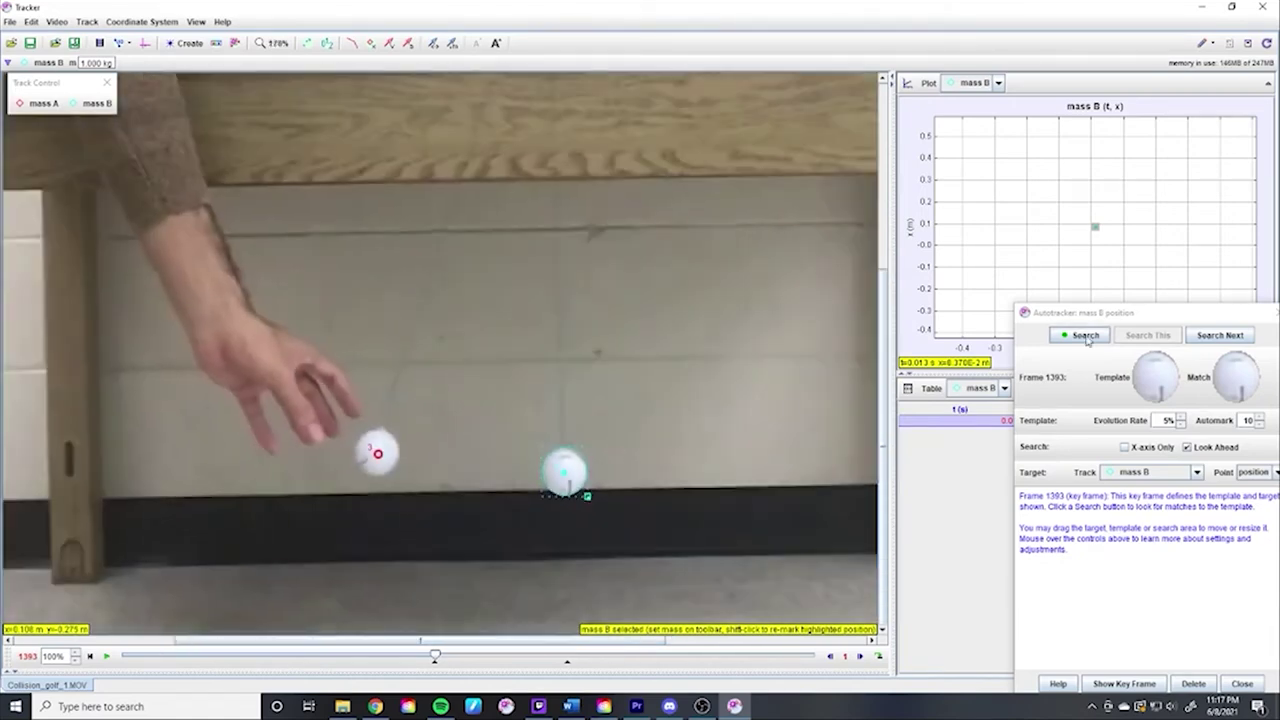
{"action": "left_click", "coordinate": [1084, 335]}
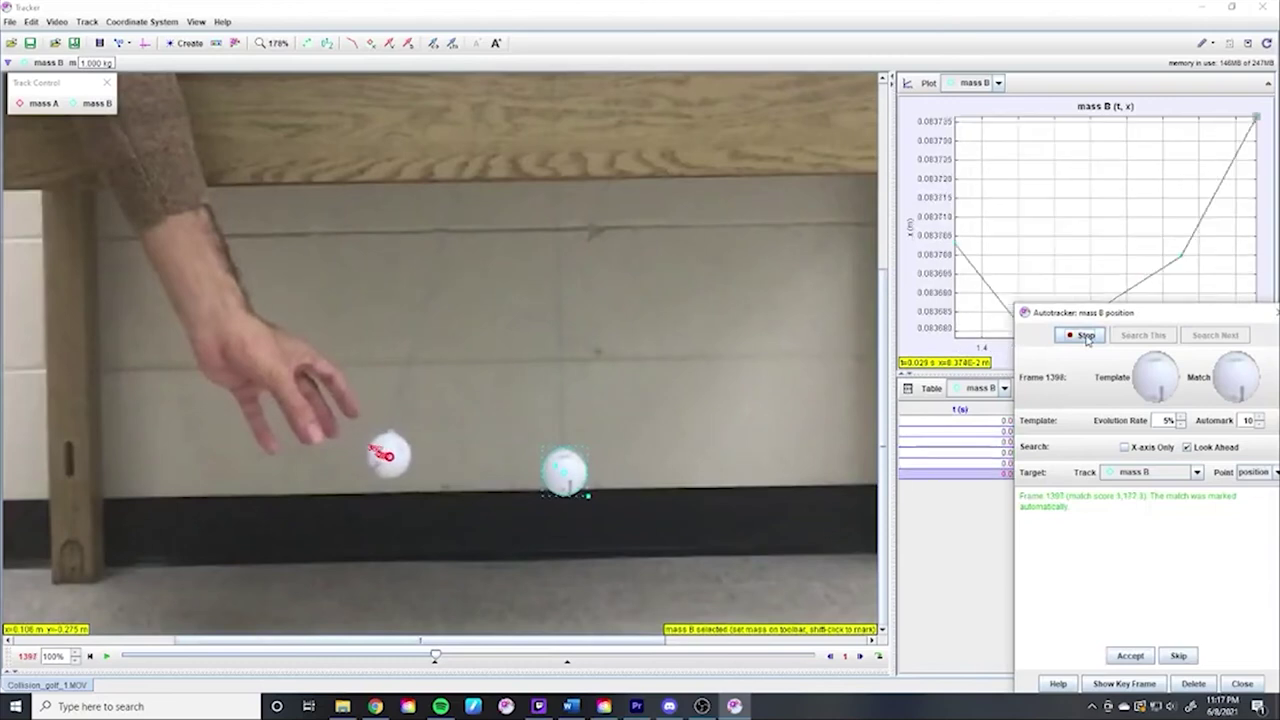
{"action": "left_click_drag", "start_coordinate": [1100, 312], "coordinate": [1062, 362]}
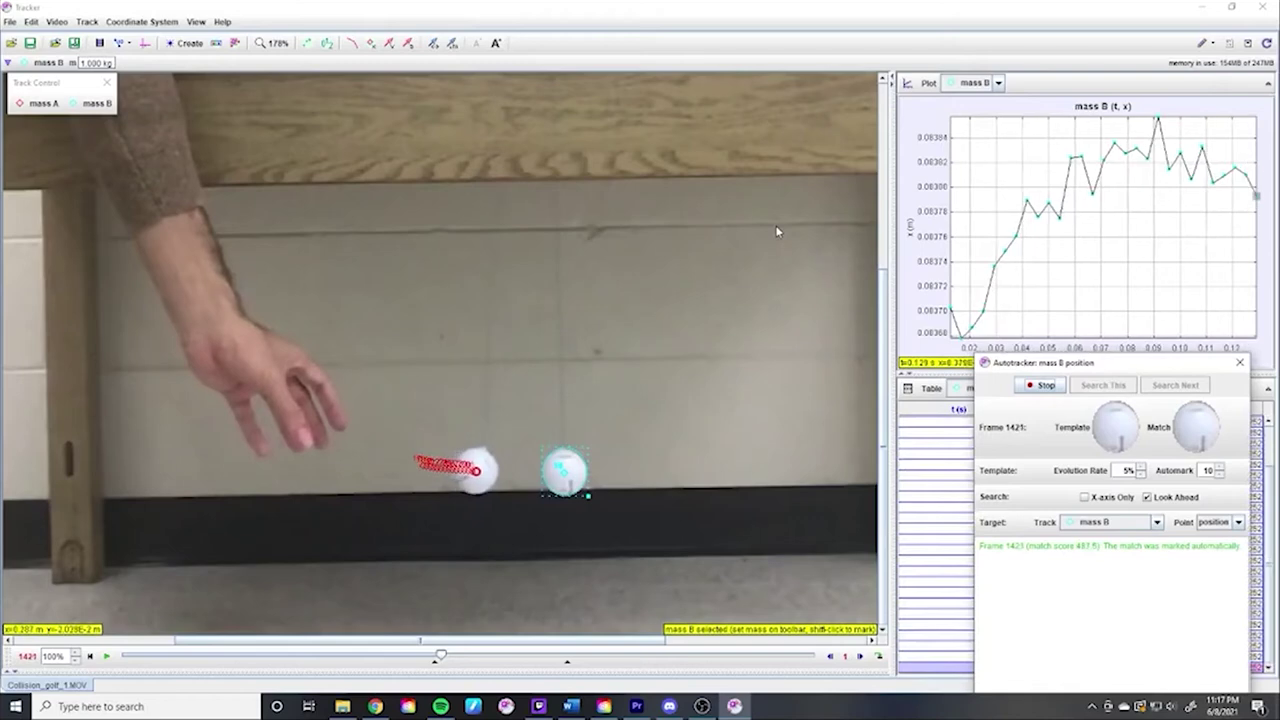
{"action": "scroll", "coordinate": [783, 315], "scroll_direction": "down", "scroll_amount": 2}
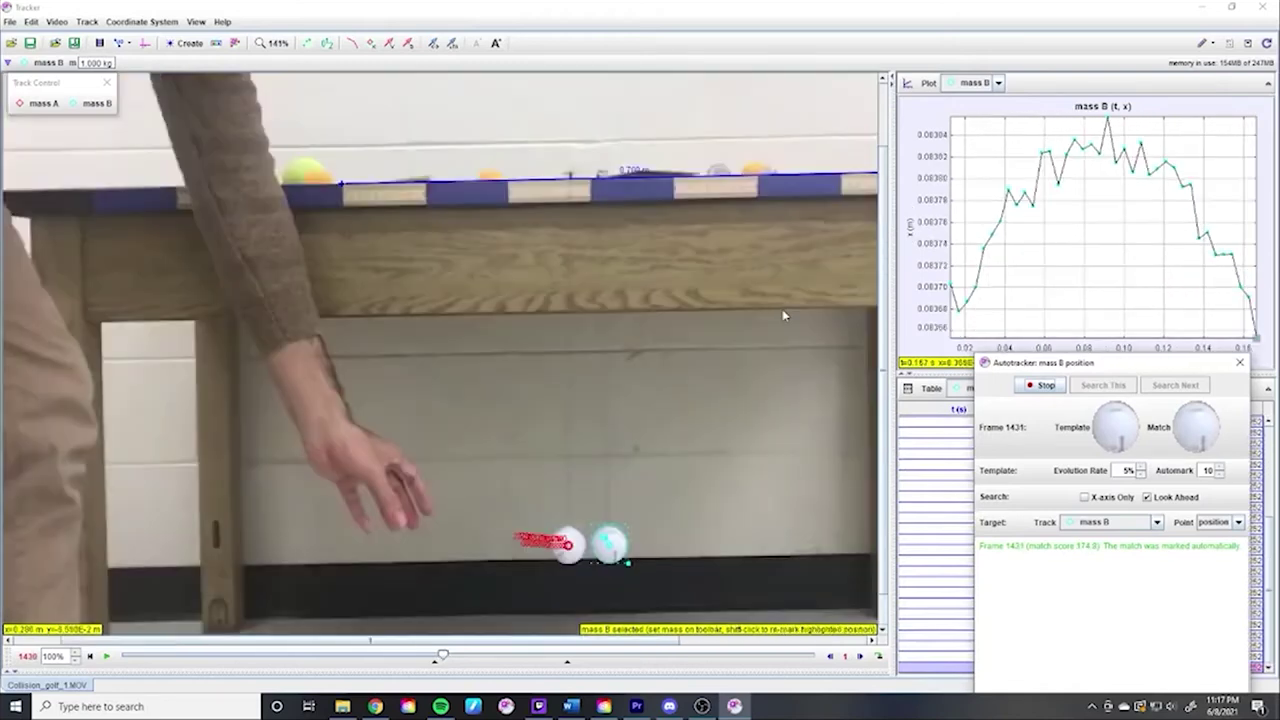
{"action": "scroll", "coordinate": [783, 315], "scroll_direction": "down", "scroll_amount": 1}
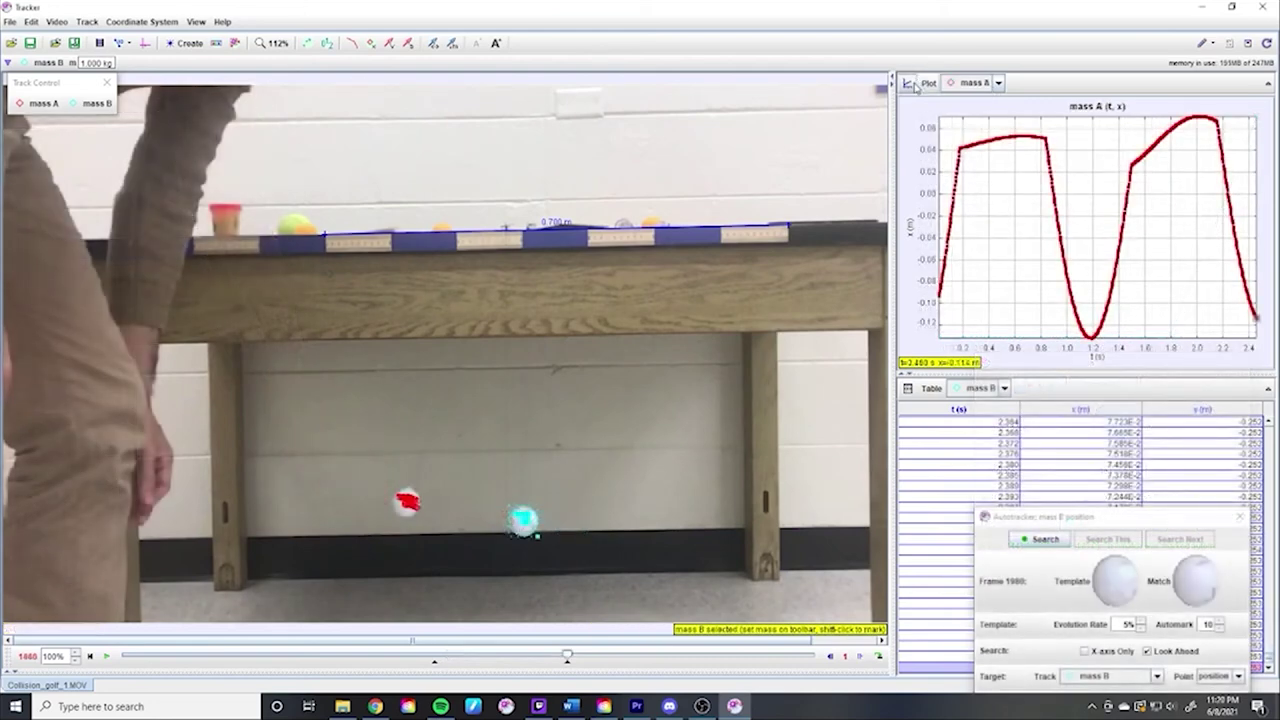
Return the plot pane to a single x-versus-time plot for mass B
{"action": "left_click", "coordinate": [909, 84]}
{"action": "left_click", "coordinate": [929, 84]}
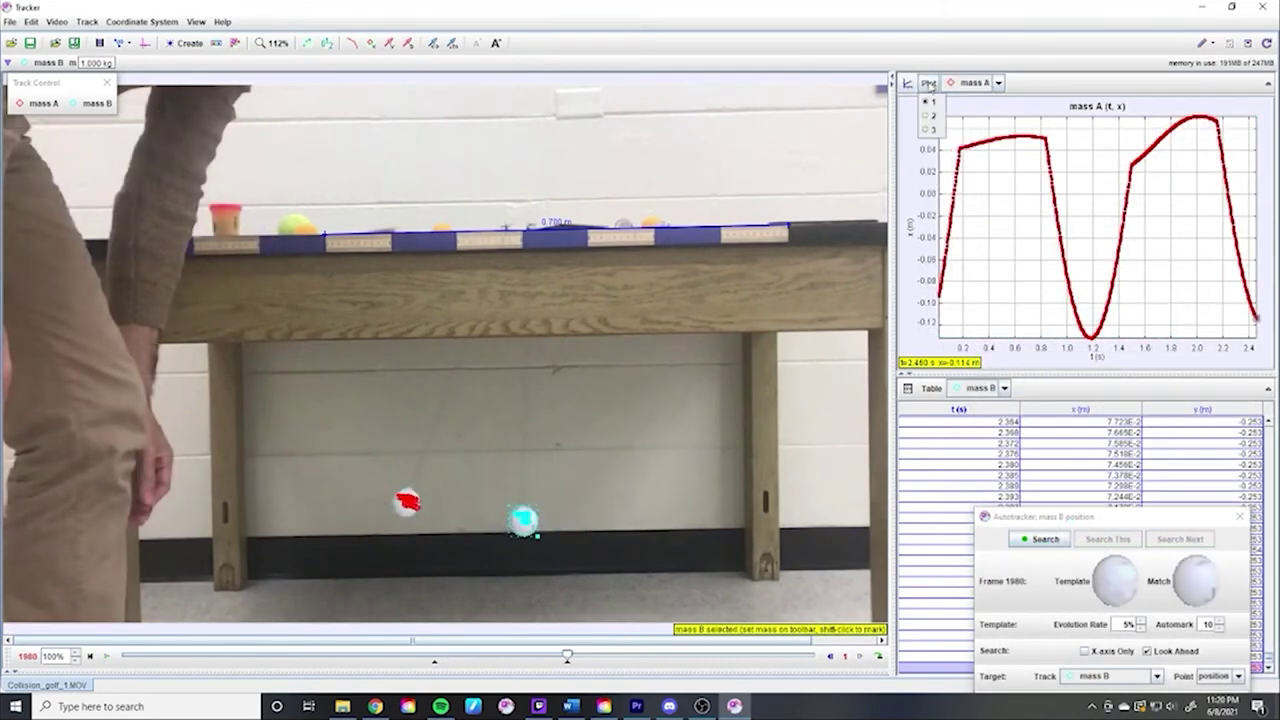
{"action": "left_click", "coordinate": [930, 116]}
{"action": "left_click", "coordinate": [928, 83]}
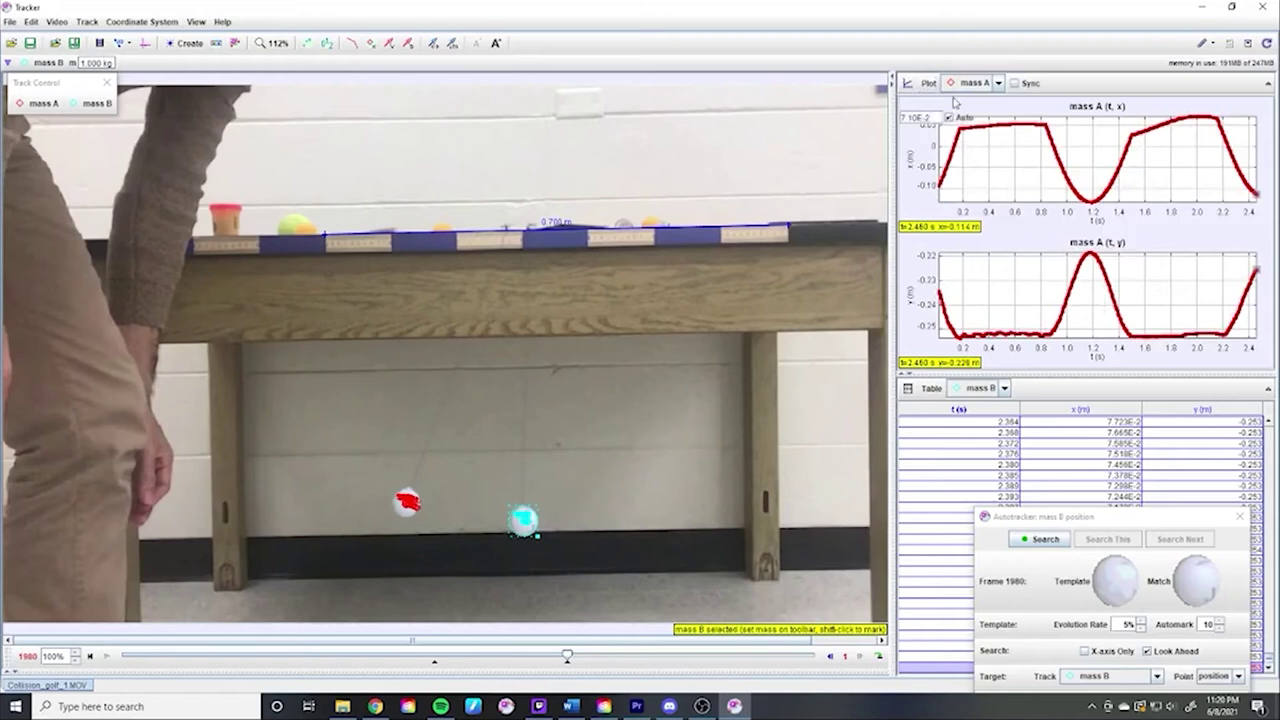
{"action": "left_click", "coordinate": [930, 103]}
Save the tracking project as Collision_golf_1.trz
{"action": "left_click", "coordinate": [10, 21]}
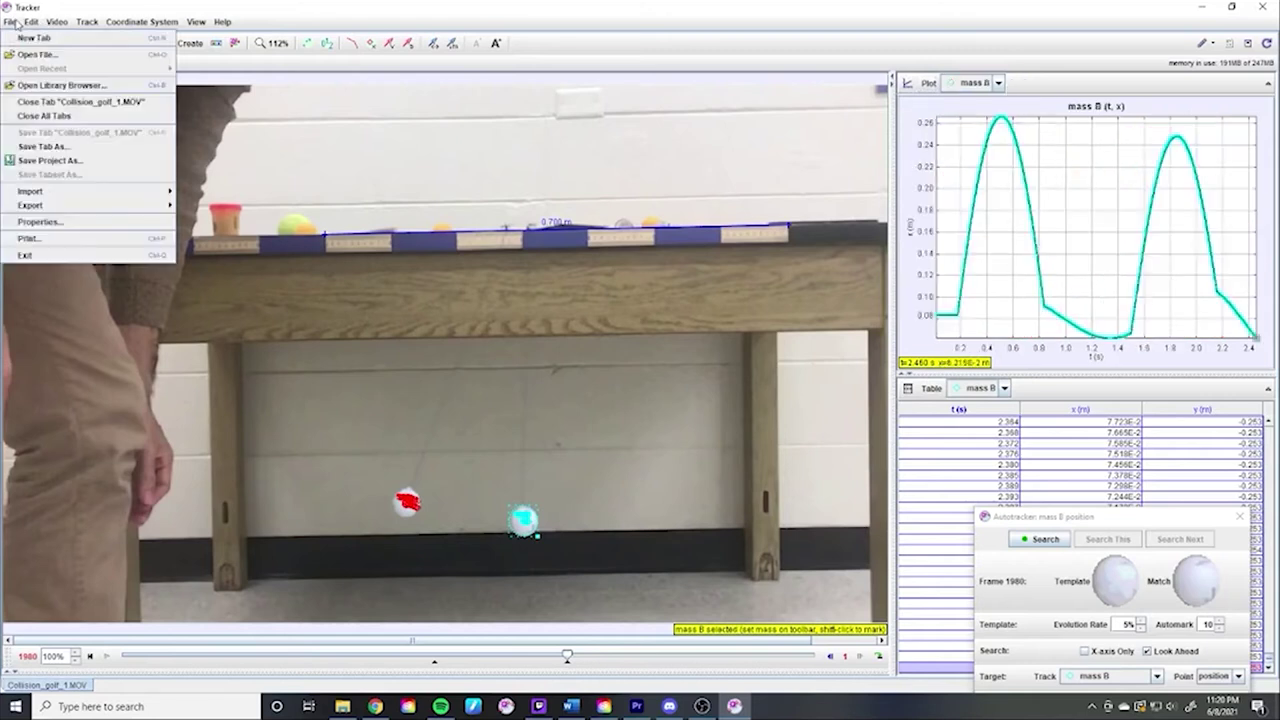
{"action": "left_click", "coordinate": [40, 160]}
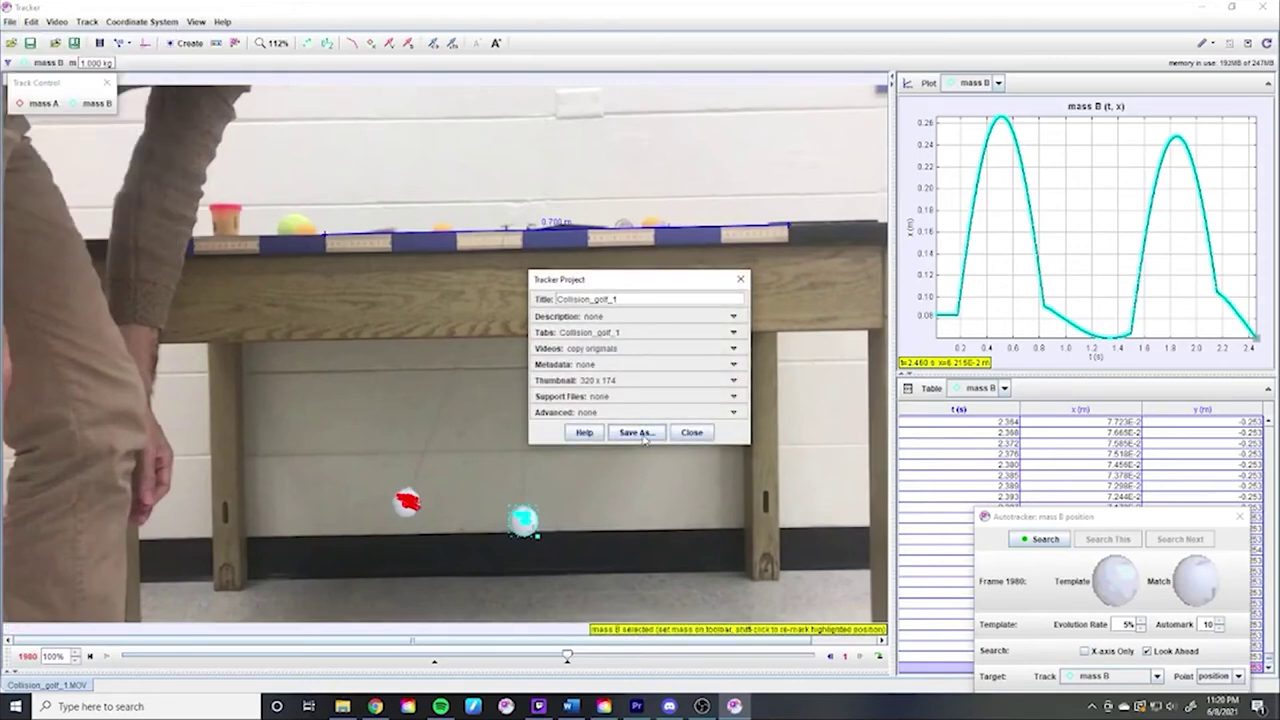
{"action": "left_click", "coordinate": [638, 433]}
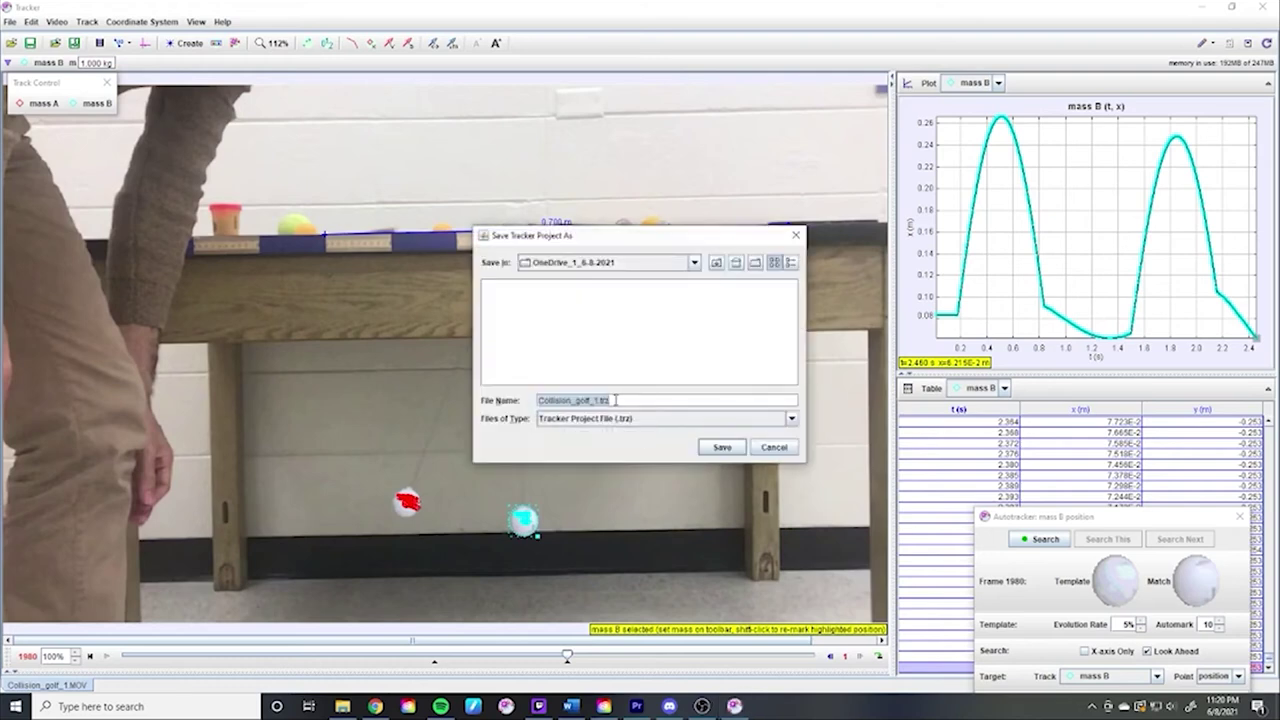